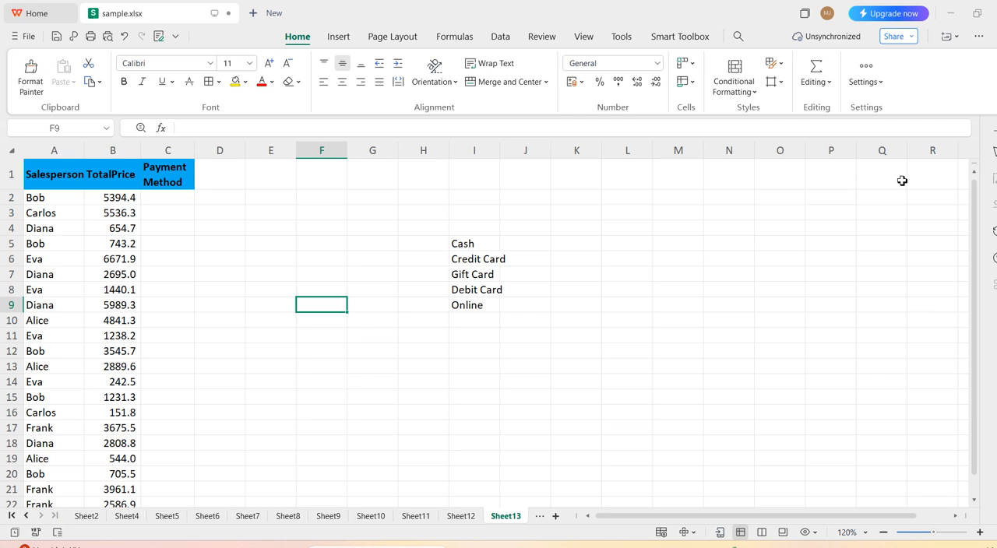
Add data validation to cell C2 that allows a list with the source cash,offer,discount,free.
left_click(168, 206)
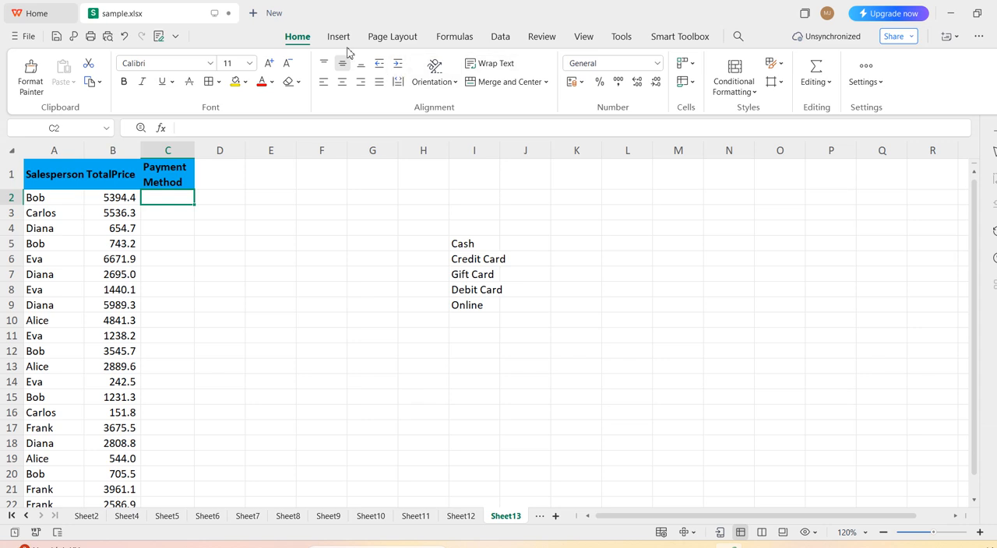
left_click(499, 39)
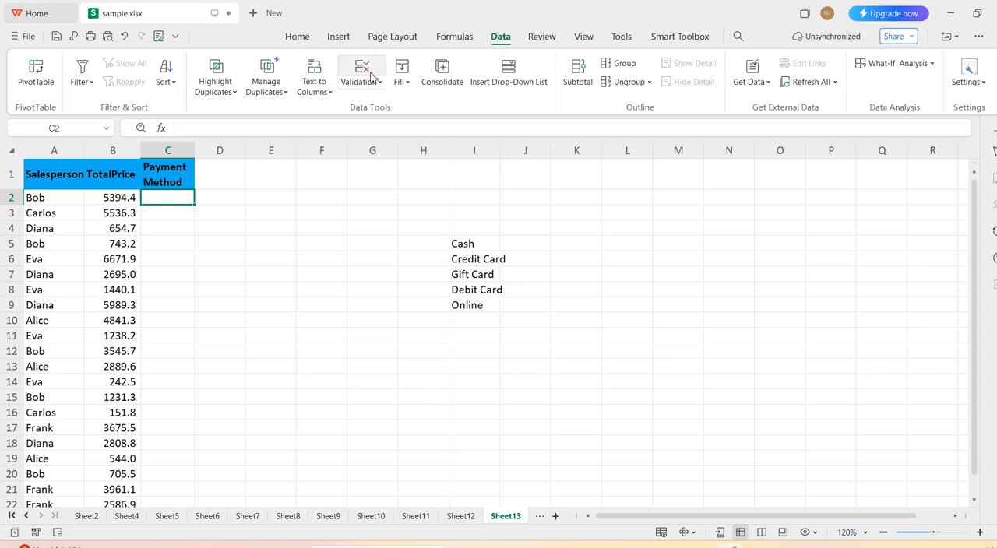
left_click(372, 83)
left_click(380, 110)
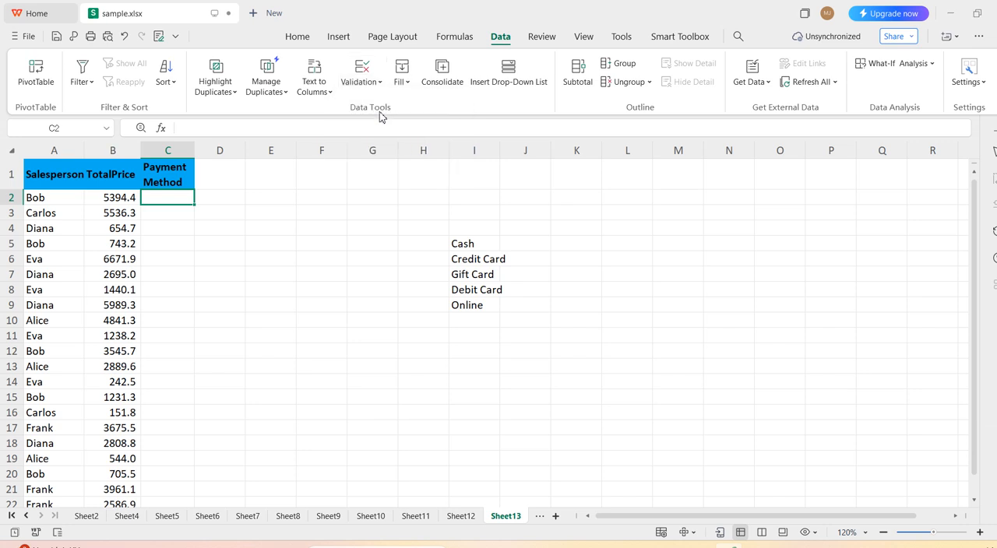
left_click(496, 227)
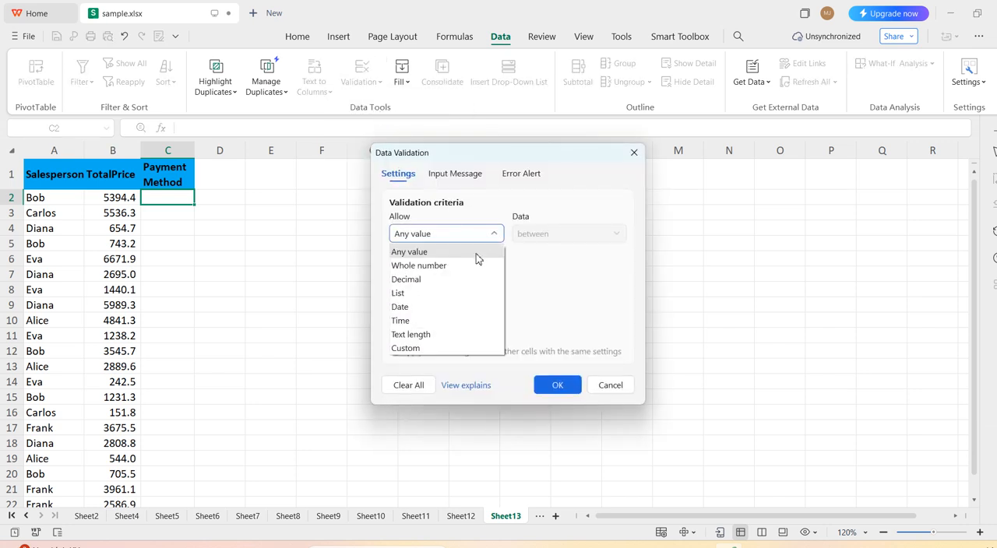
left_click(466, 294)
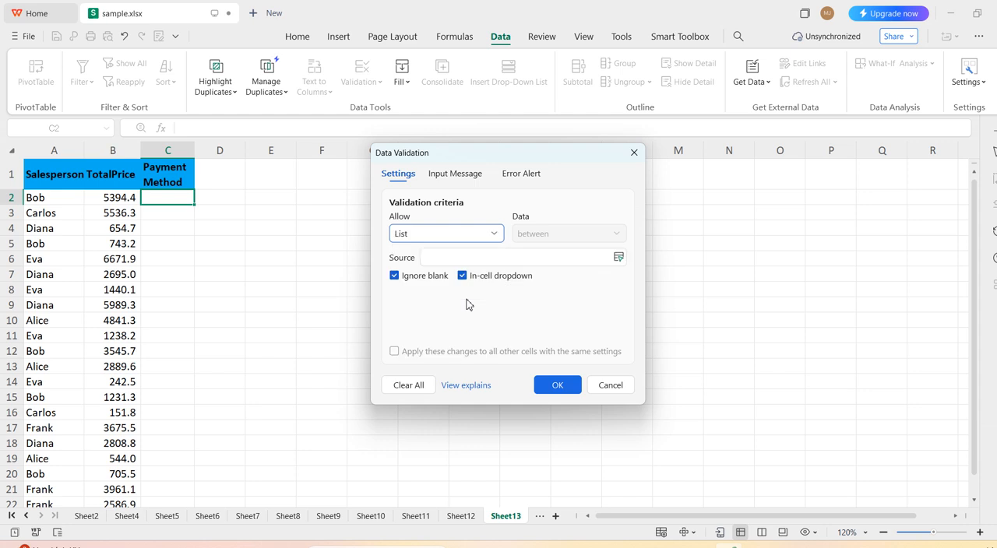
left_click(472, 256)
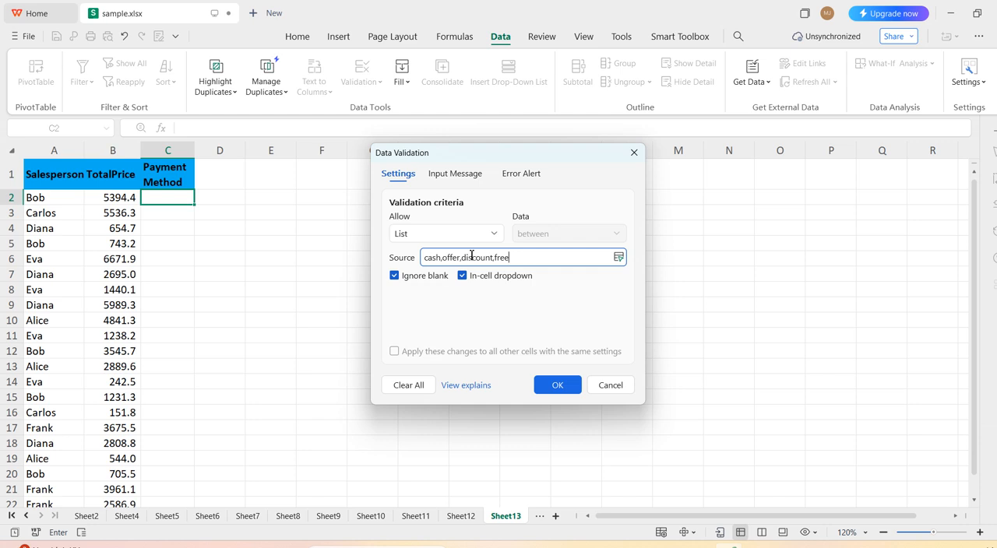
left_click(558, 387)
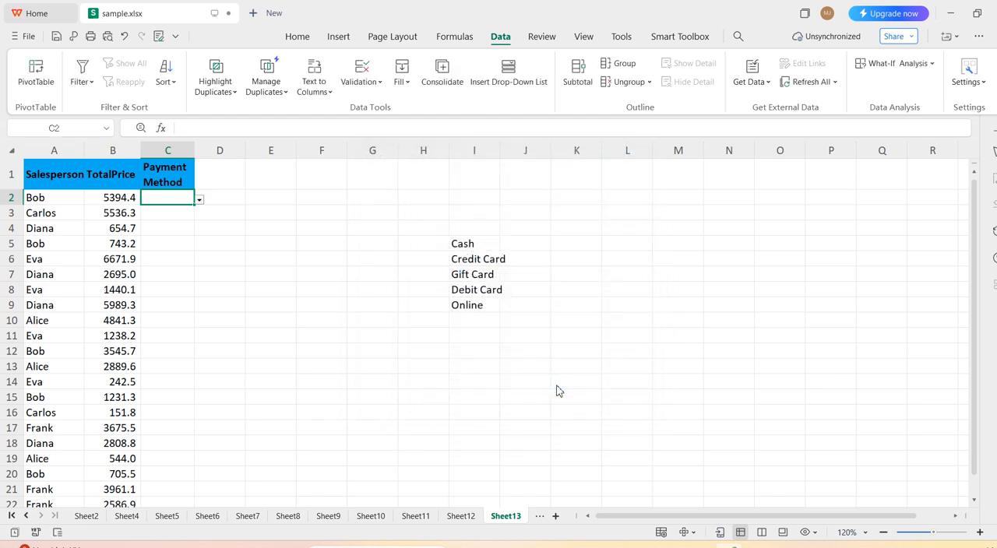
Choose free from the dropdown in cell C2, and display its options again.
left_click(200, 201)
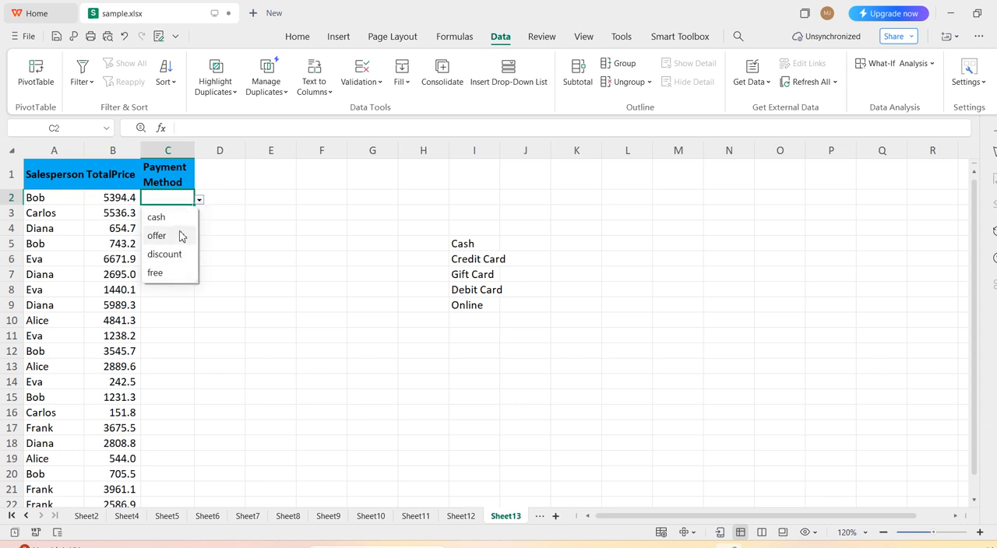
left_click(176, 274)
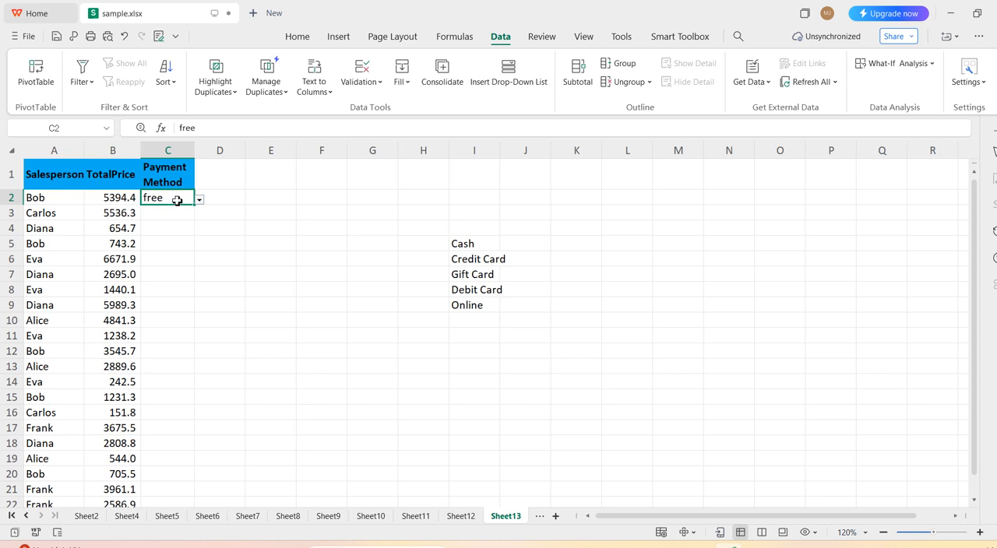
left_click(201, 203)
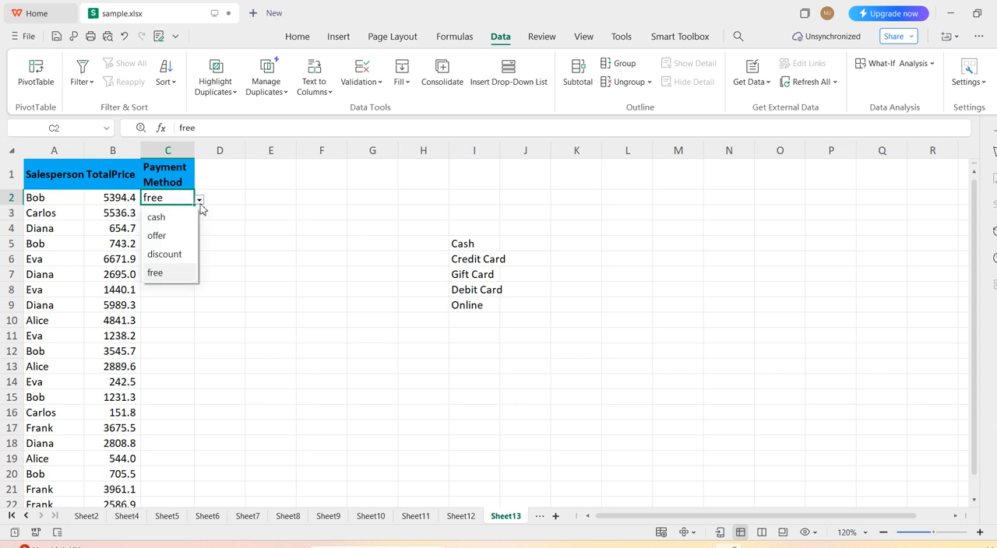
Review the list source in the data validation settings of cell C2.
left_click(374, 88)
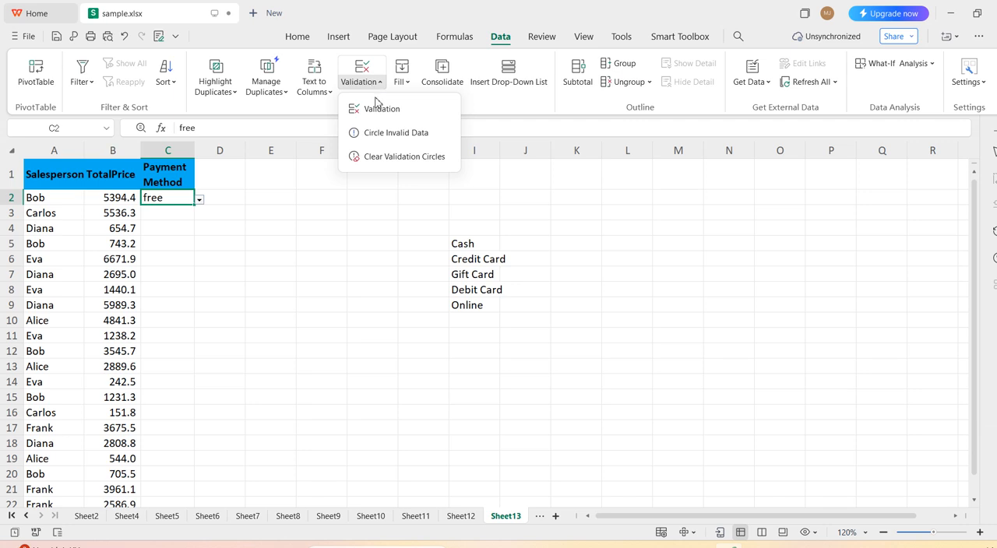
left_click(381, 110)
left_click(514, 260)
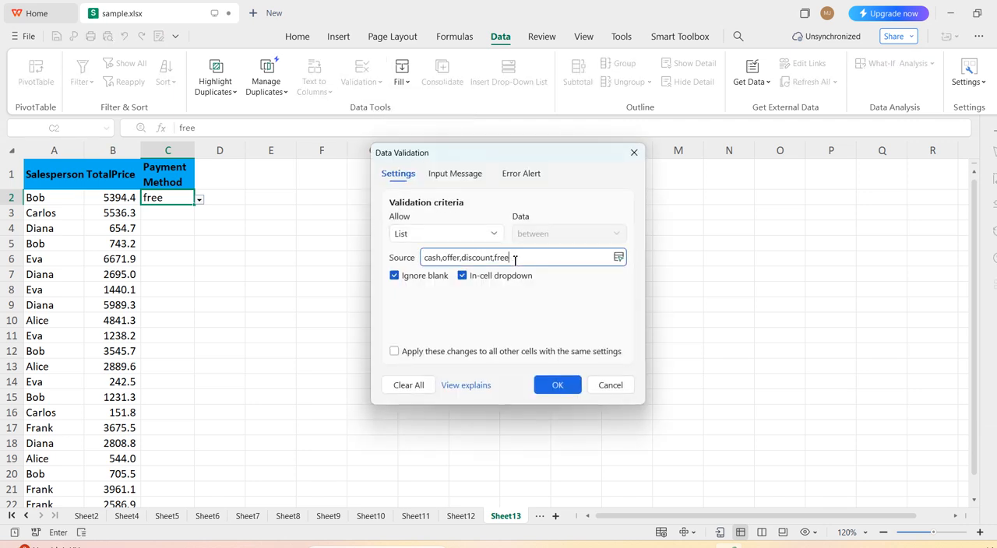
left_click(547, 387)
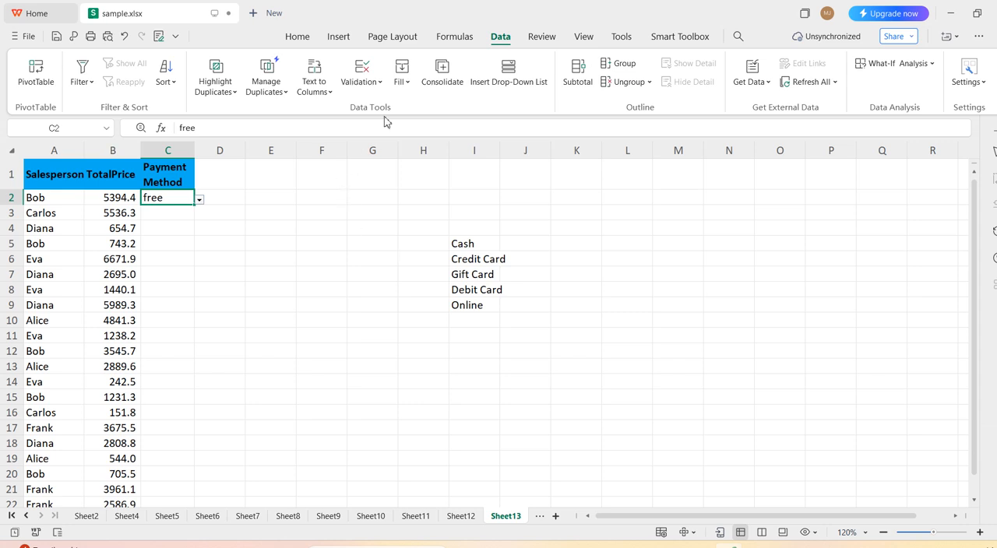
left_click(378, 83)
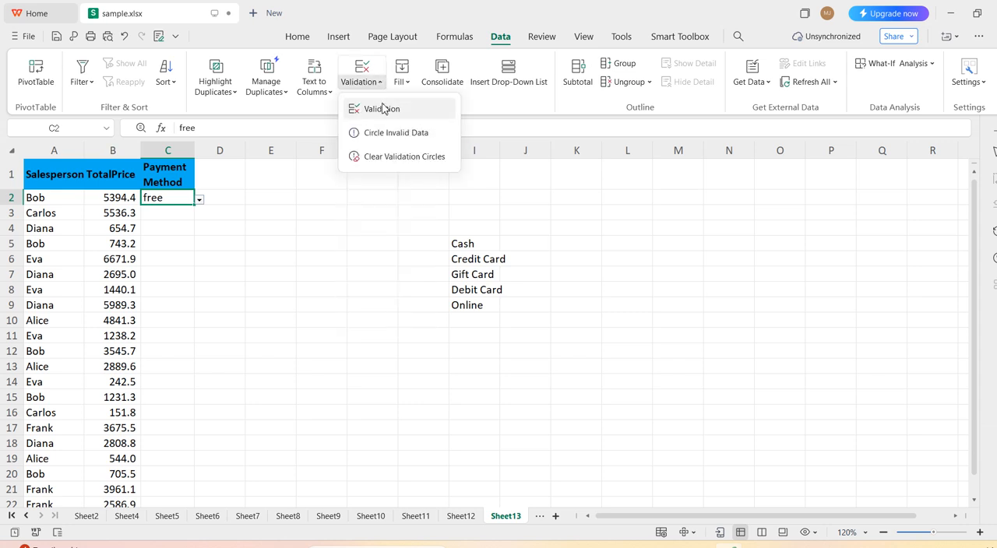
left_click(381, 110)
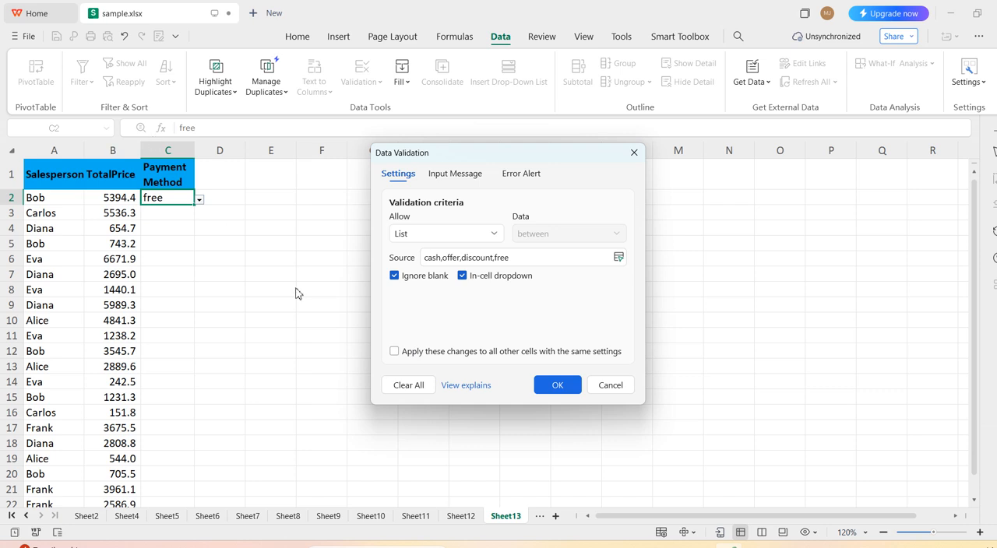
left_click(413, 388)
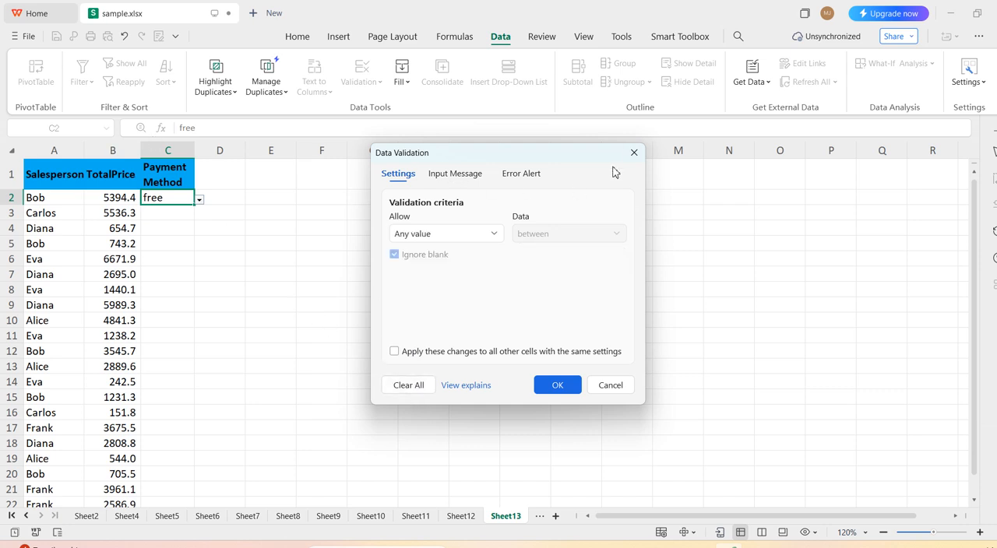
left_click(634, 152)
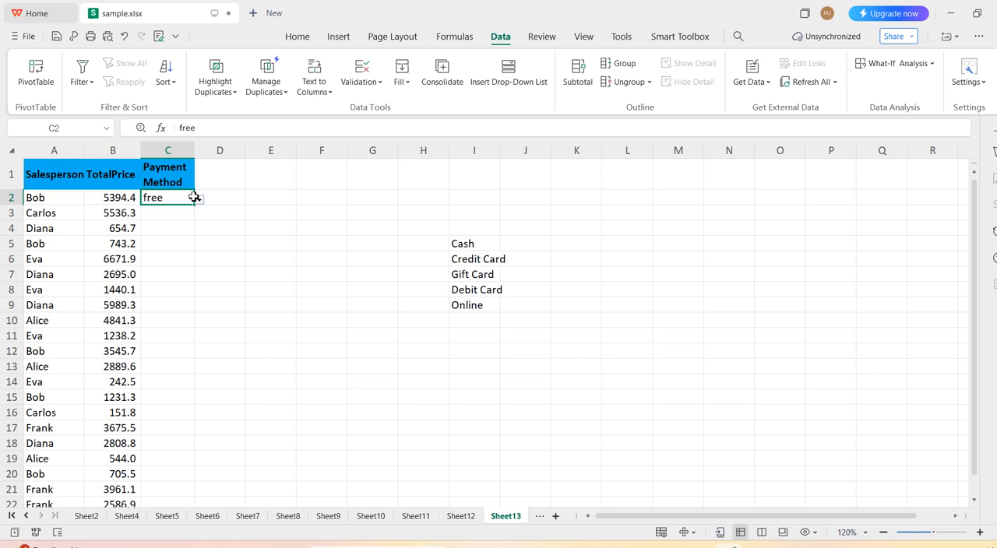
Clear all data validation settings from cell C2 and delete the cell's content.
left_click(374, 93)
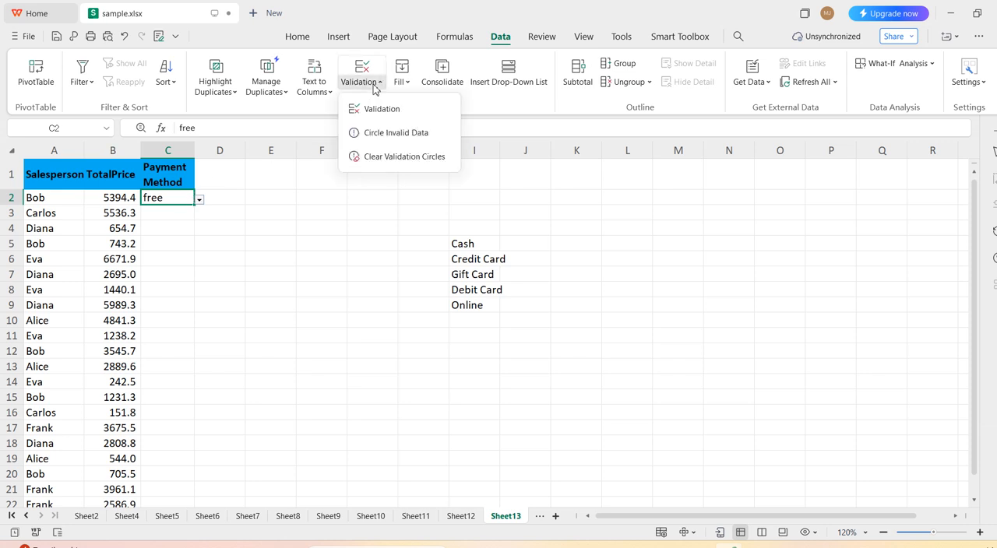
left_click(383, 110)
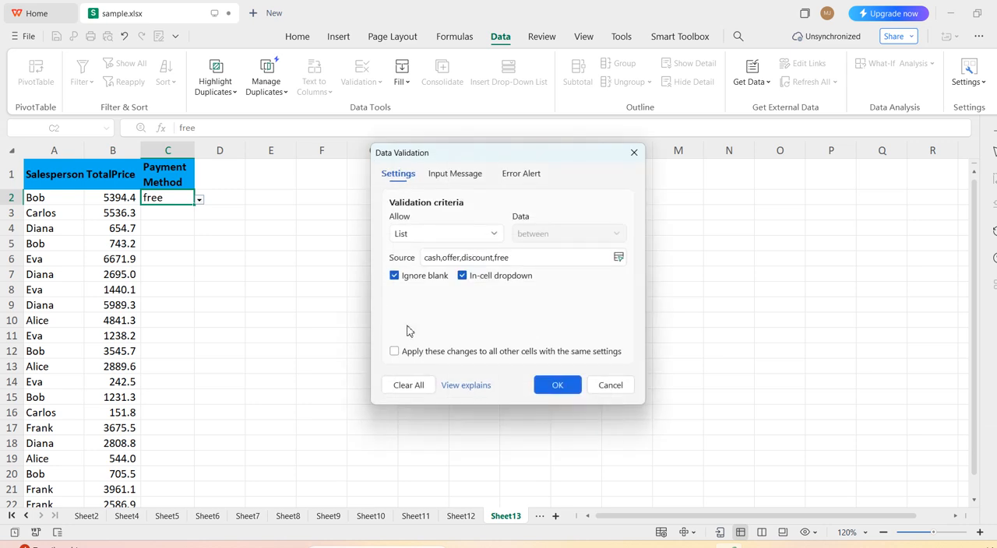
left_click(410, 386)
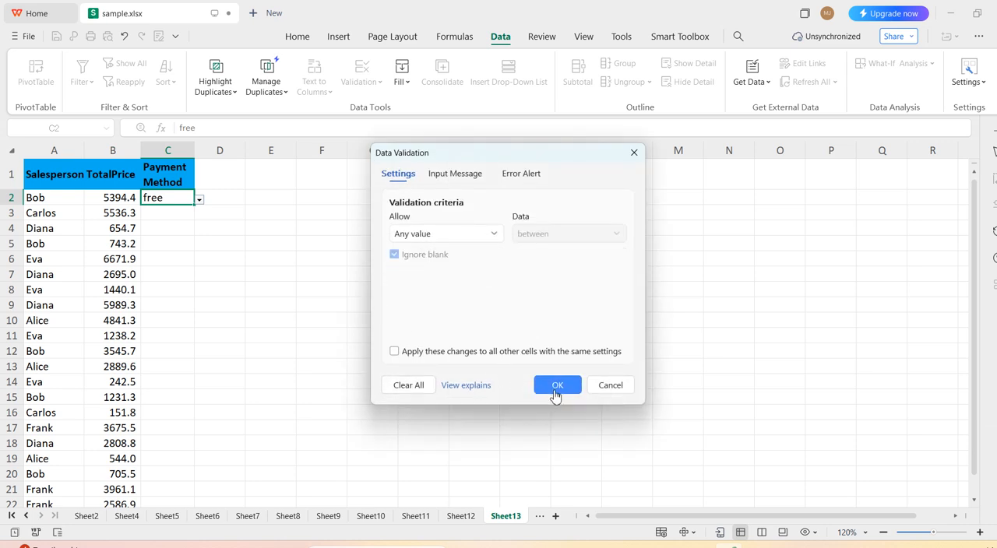
left_click(556, 389)
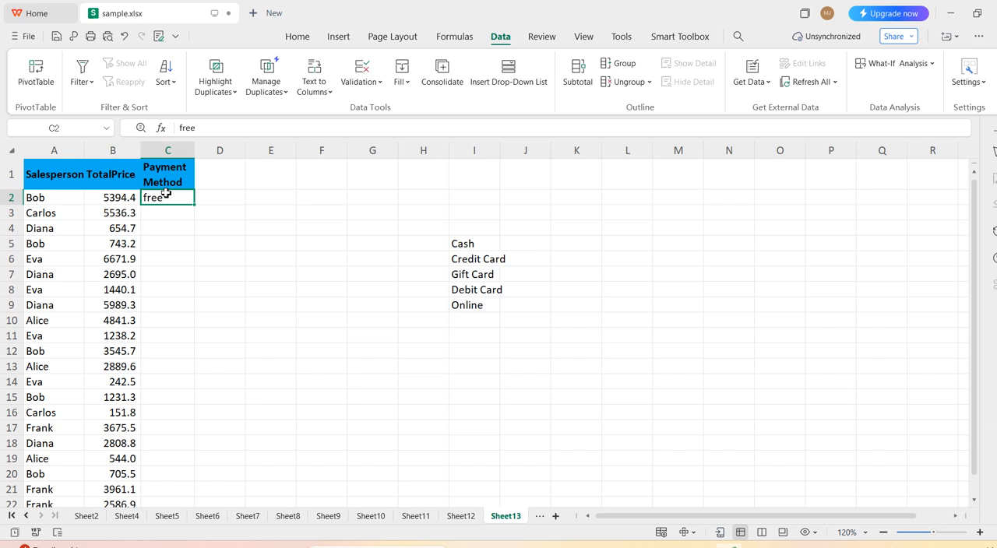
key("BackSpace")
Apply list validation to the Payment Method cells C2:C21, using the range =$I$5:$I$9 as the source.
left_click_drag(204, 196, 155, 489)
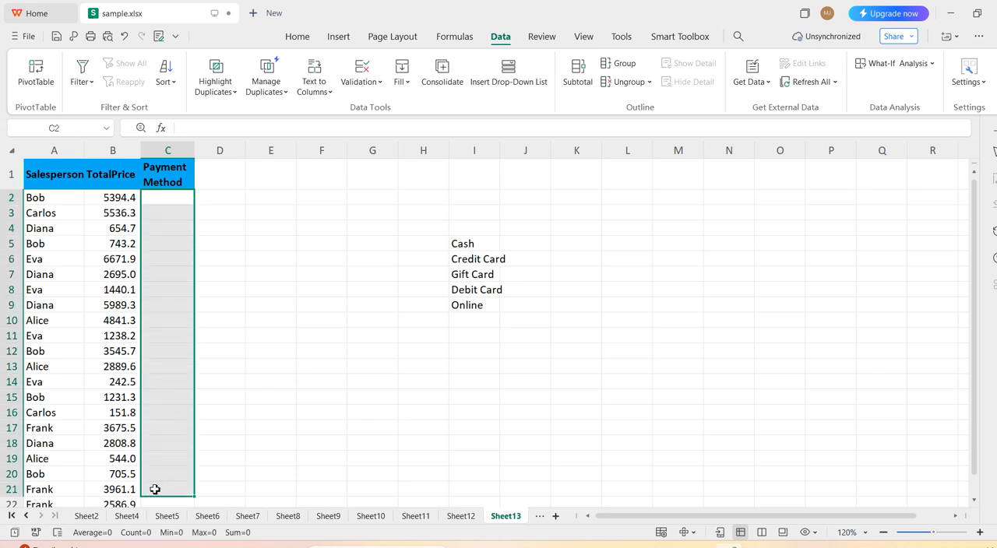
left_click(370, 87)
left_click(377, 108)
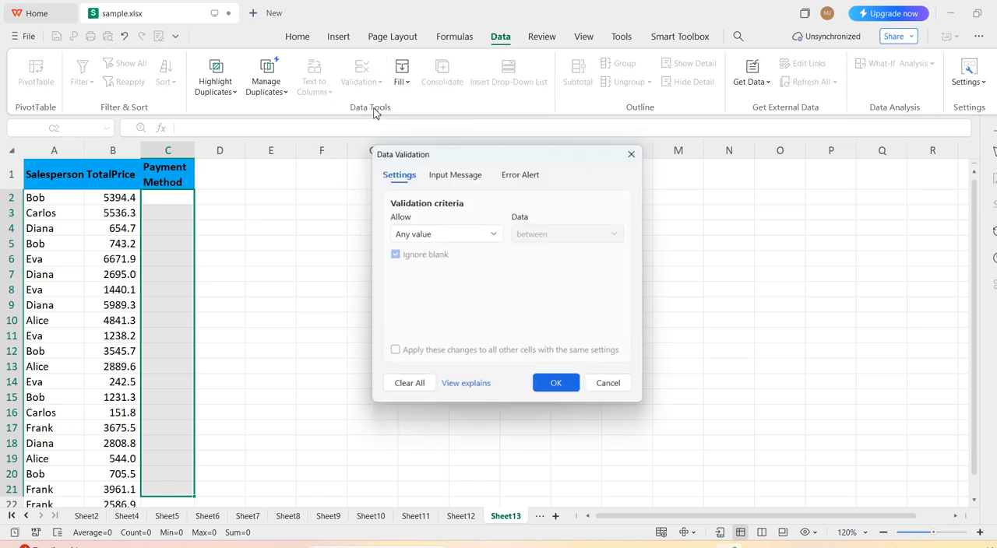
left_click(491, 234)
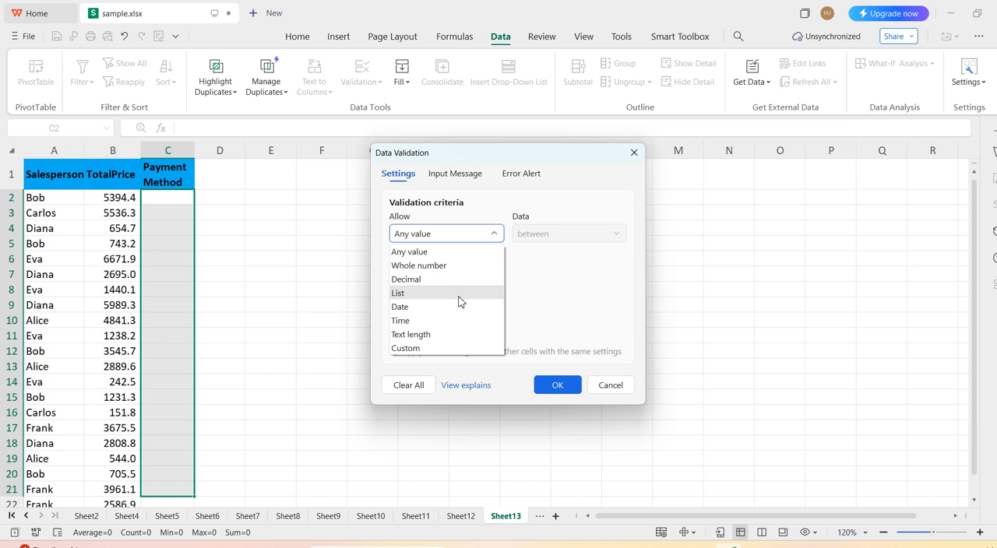
left_click(459, 301)
left_click(459, 258)
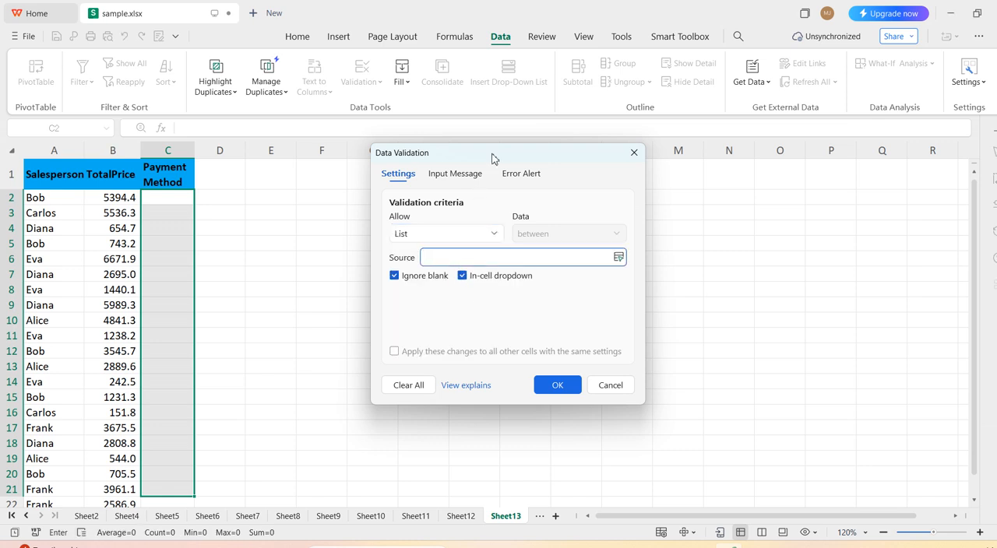
left_click_drag(492, 158, 695, 217)
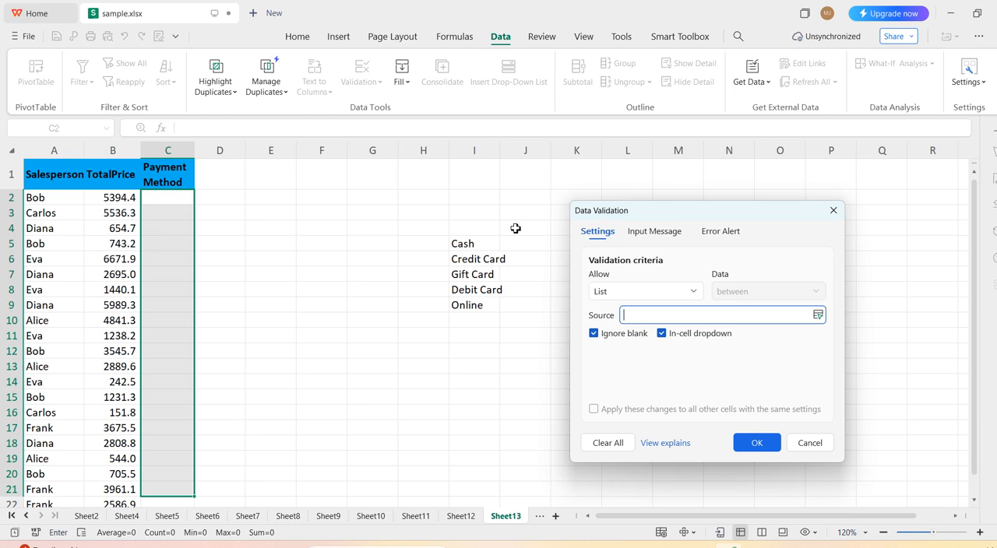
left_click(472, 244)
left_click_drag(472, 244, 485, 303)
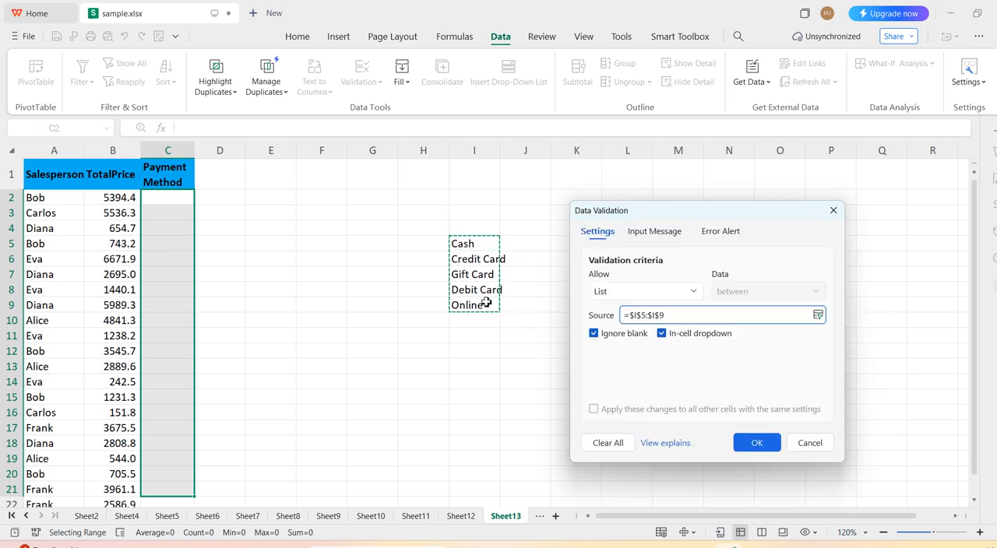
left_click(759, 442)
Choose Debit Card from the dropdown in cell C2.
left_click(184, 201)
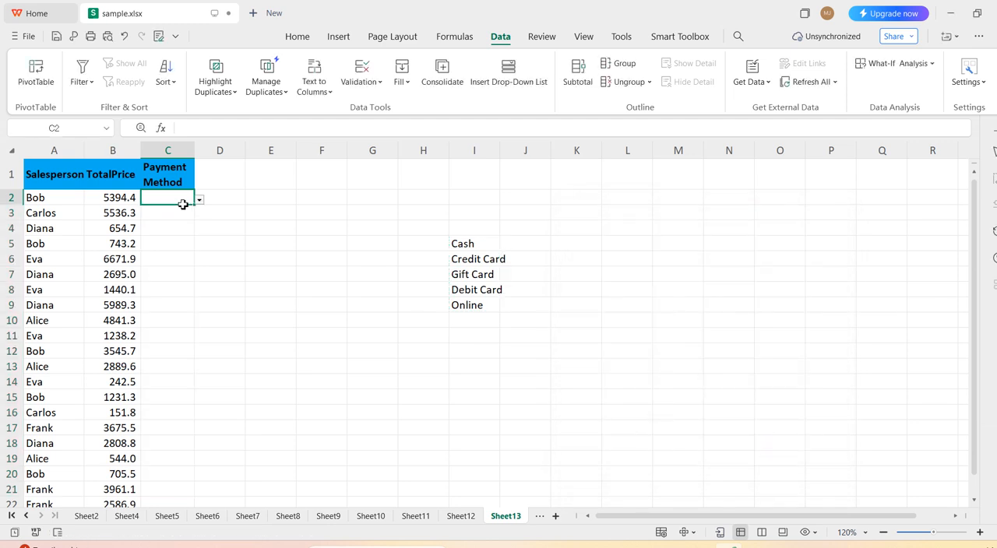
left_click(200, 200)
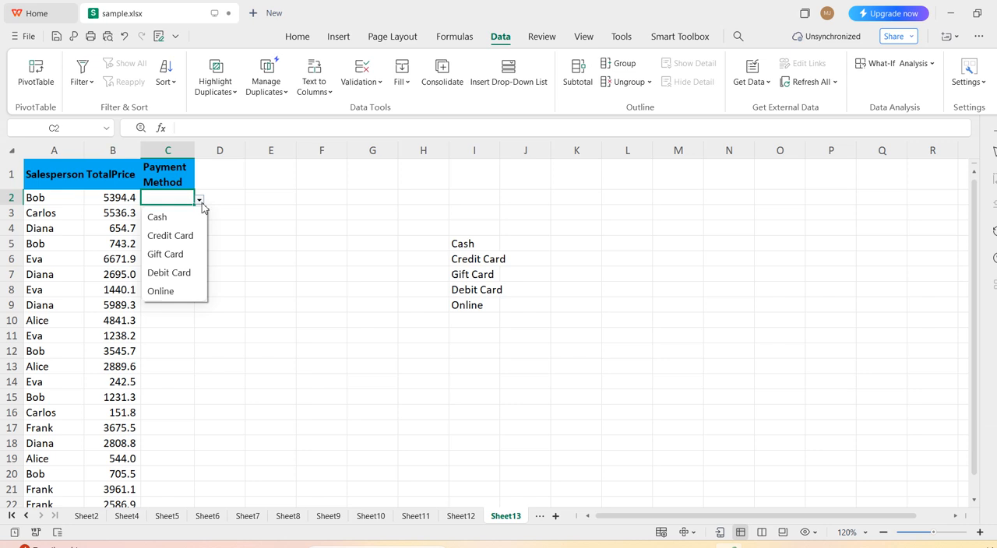
left_click(179, 272)
Enter discount in cell I10, directly below the payment options.
left_click(461, 325)
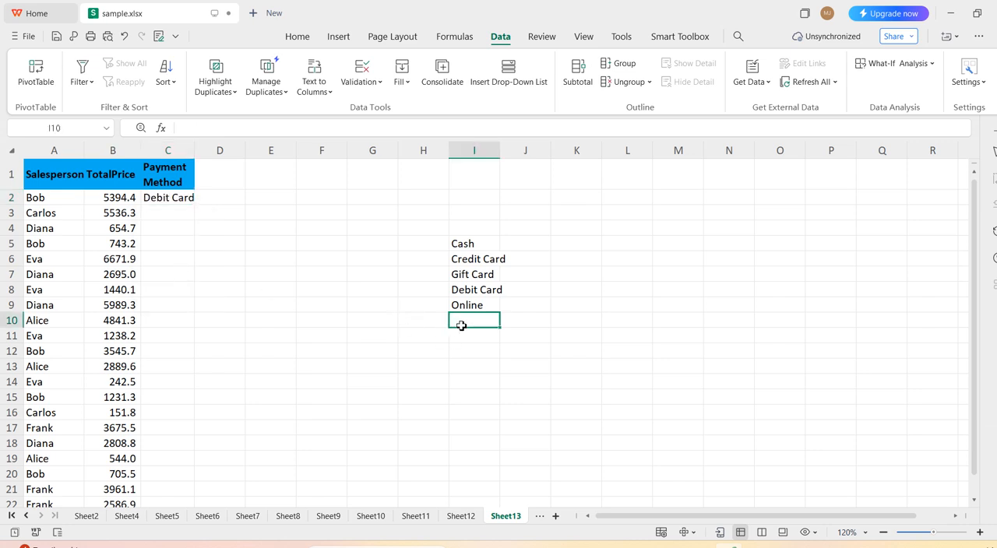
type("disc")
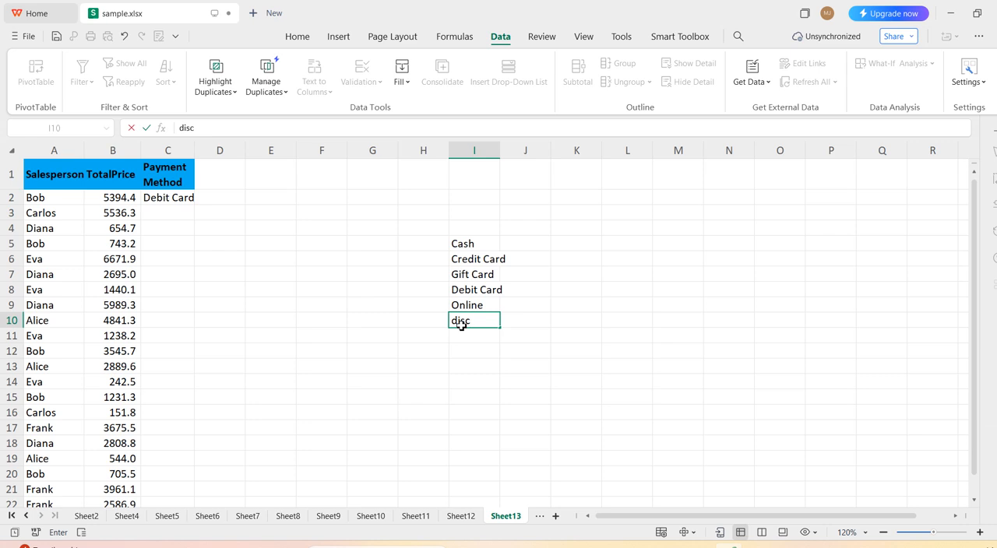
type("ount")
key("Return")
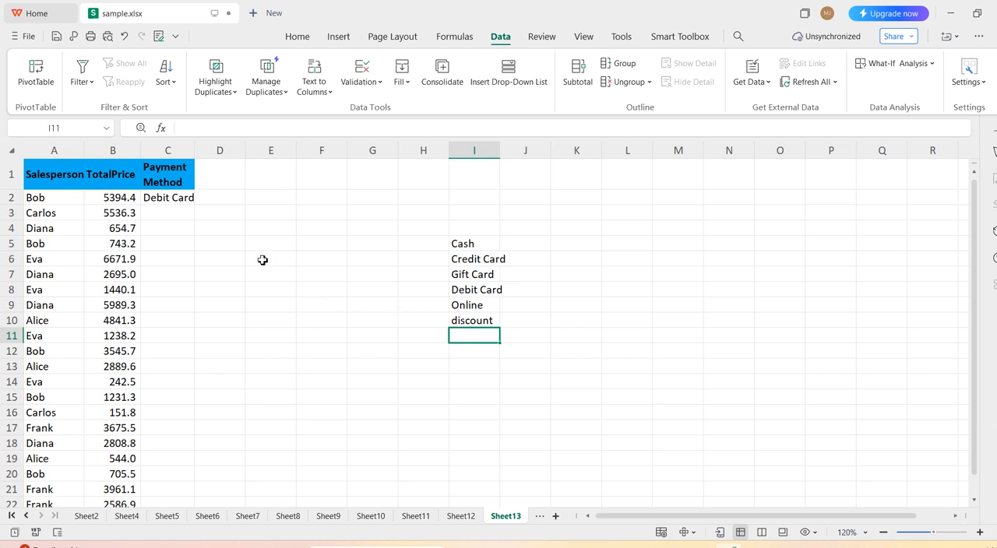
Check whether the dropdown in cell C2 offers the option added below the source range.
left_click(173, 203)
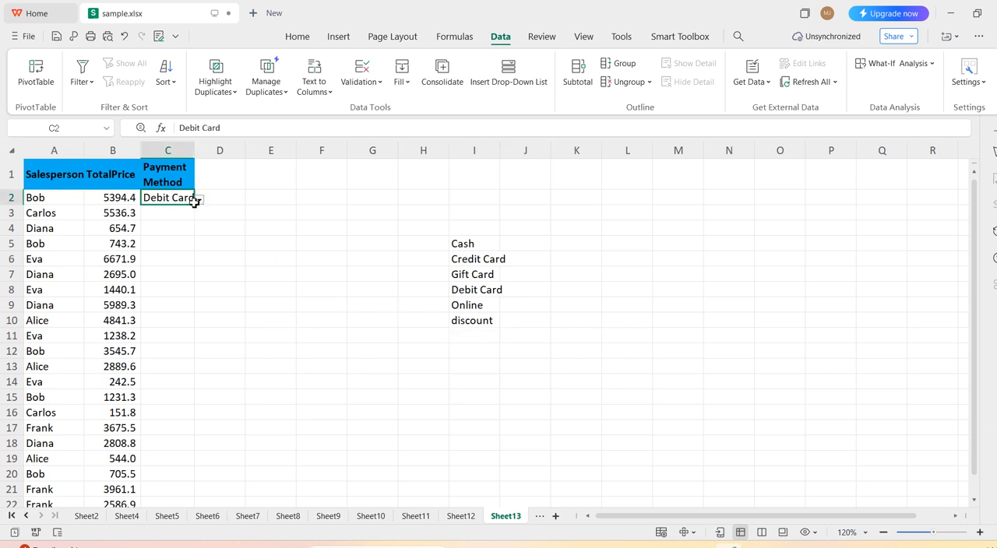
left_click(199, 202)
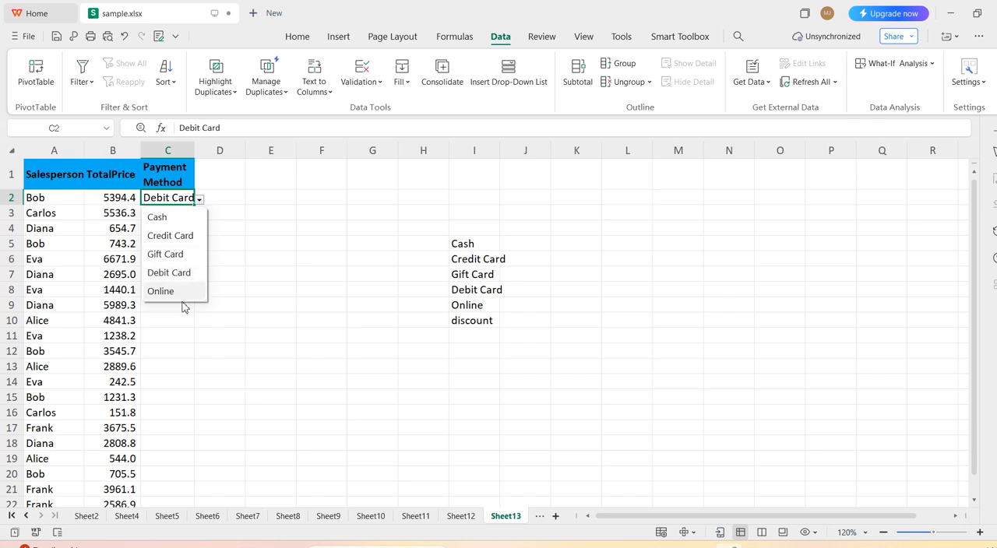
left_click(279, 278)
left_click(468, 333)
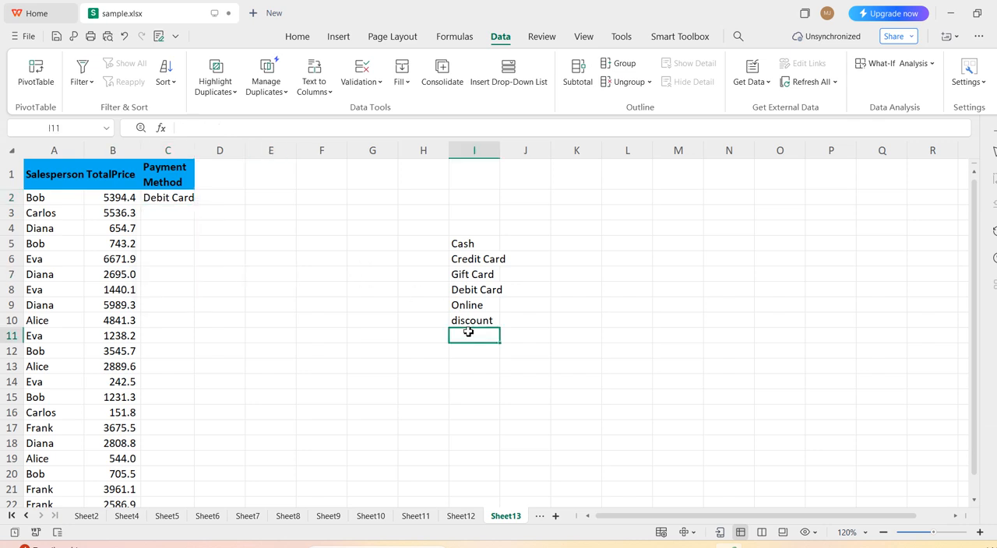
Clear discount from I10 and convert the payment options in I5:I9 into a filterable table, leaving the headers option off.
left_click(484, 321)
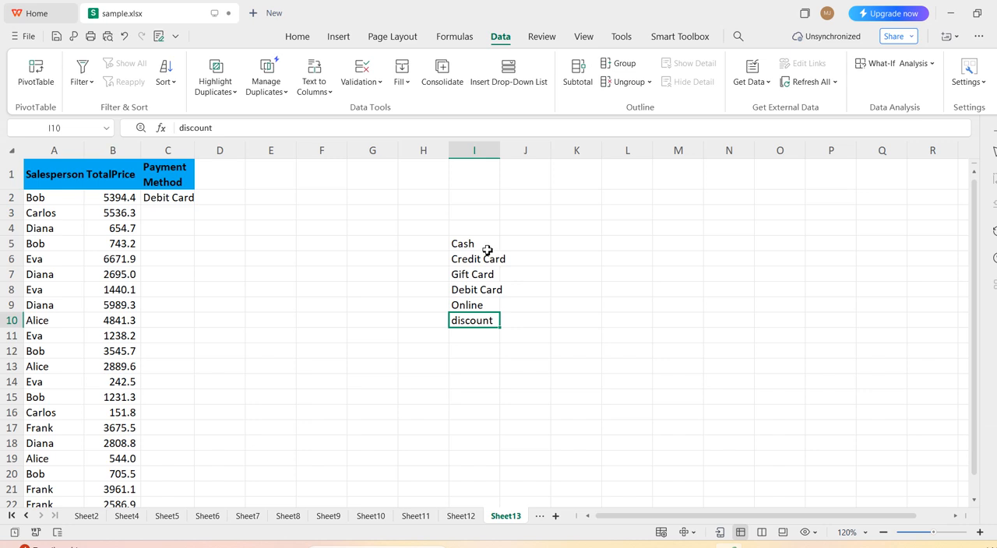
key("Delete")
left_click(481, 248)
left_click_drag(480, 247, 488, 305)
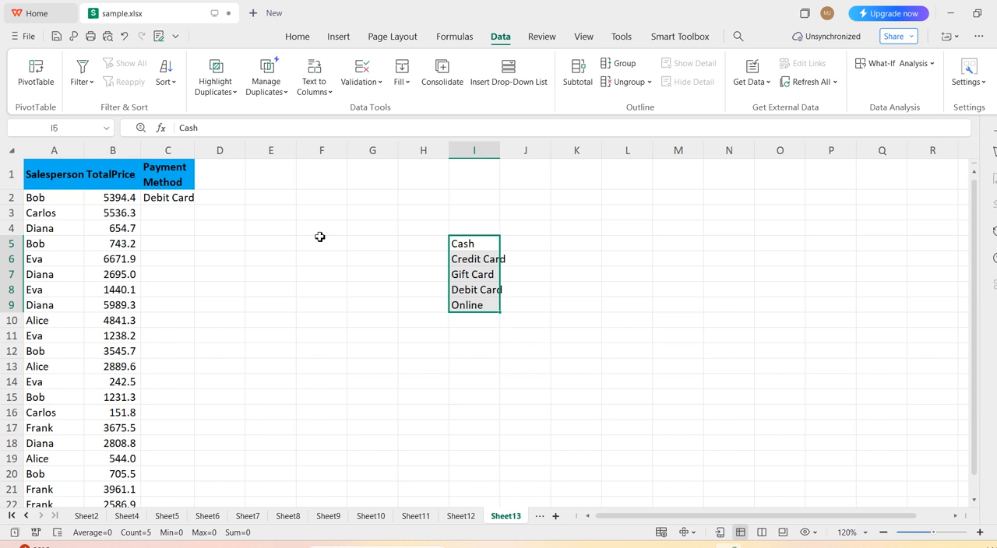
key("ctrl+t")
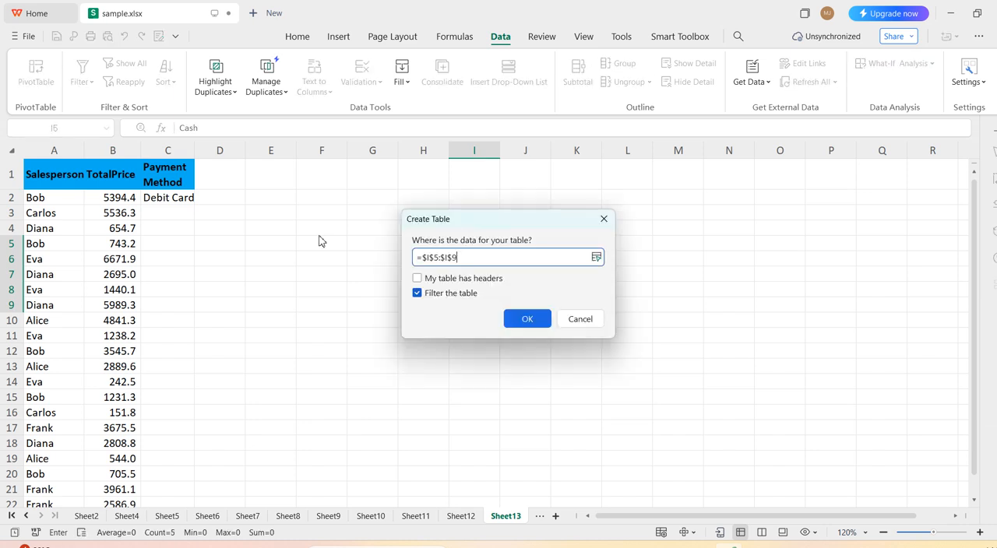
left_click(541, 329)
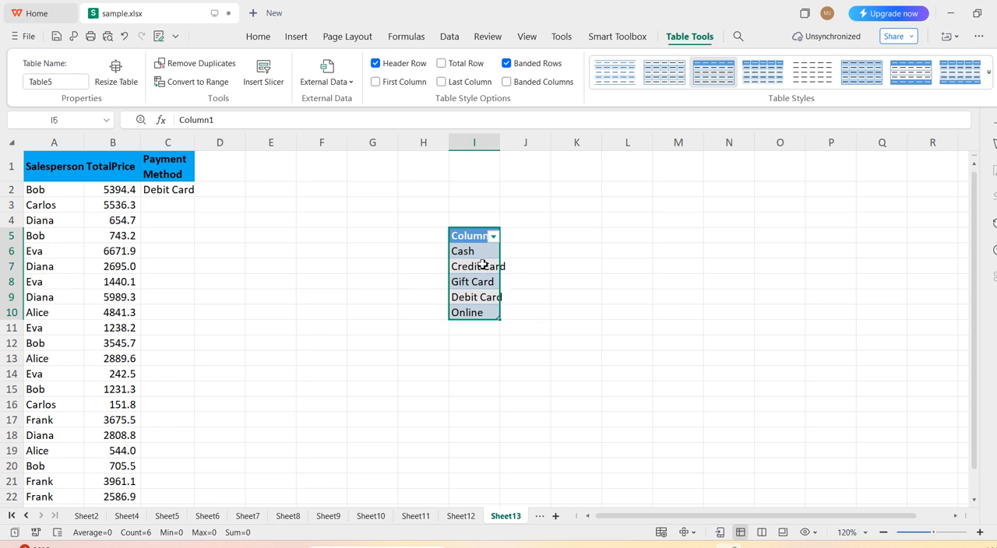
left_click(469, 315)
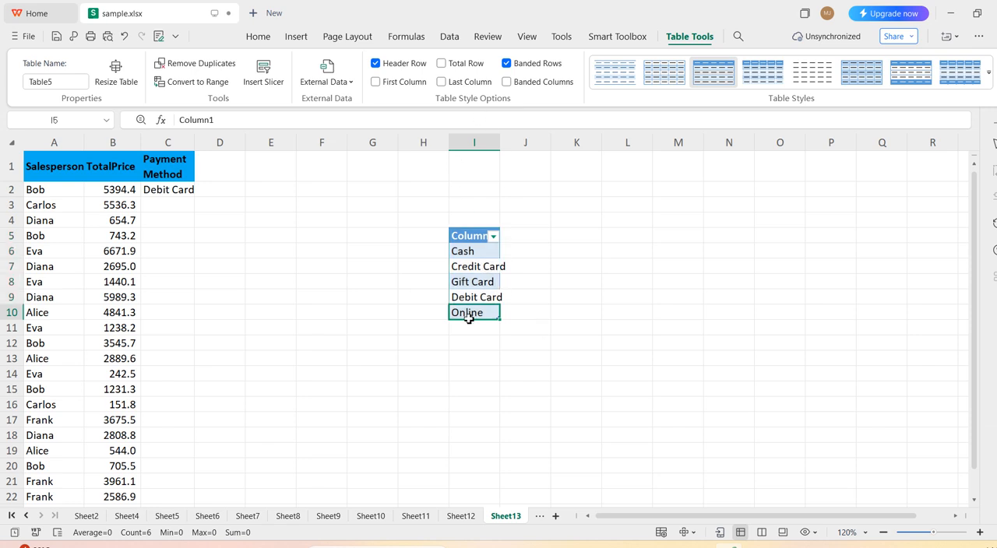
Clear all data validation from the Payment Method cells from C2 downward, extending the selection to cells without validation.
left_click_drag(187, 194, 187, 499)
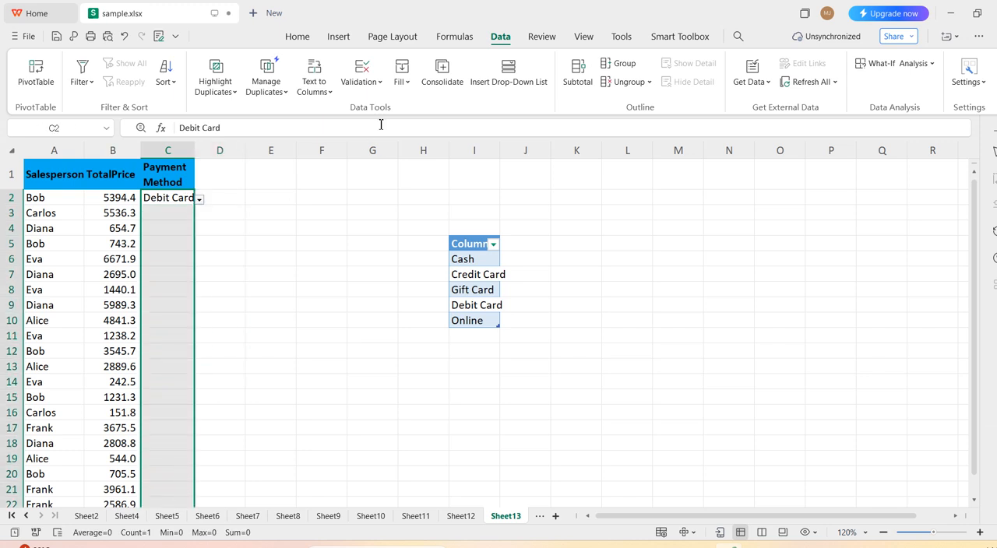
left_click(380, 83)
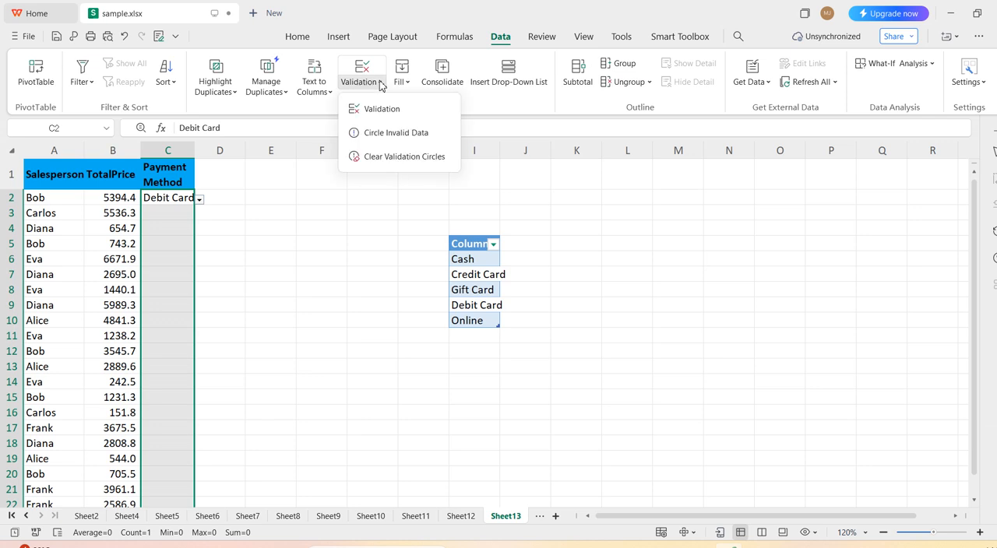
left_click(385, 111)
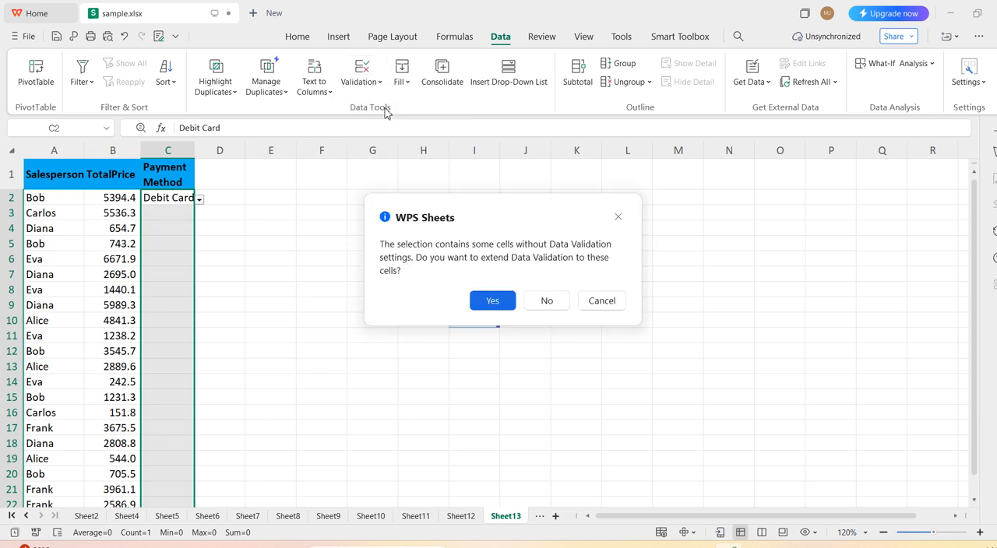
left_click(487, 300)
left_click(411, 389)
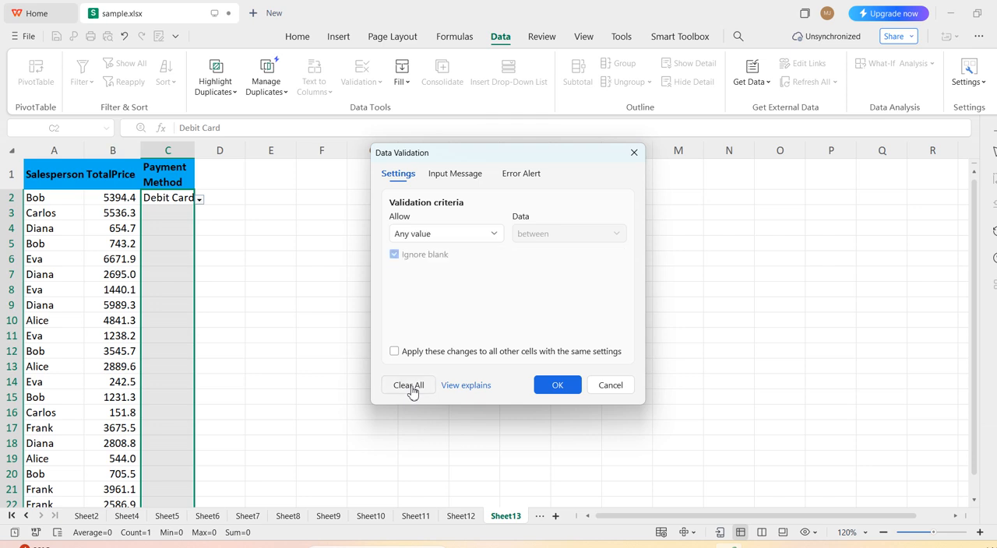
left_click(558, 386)
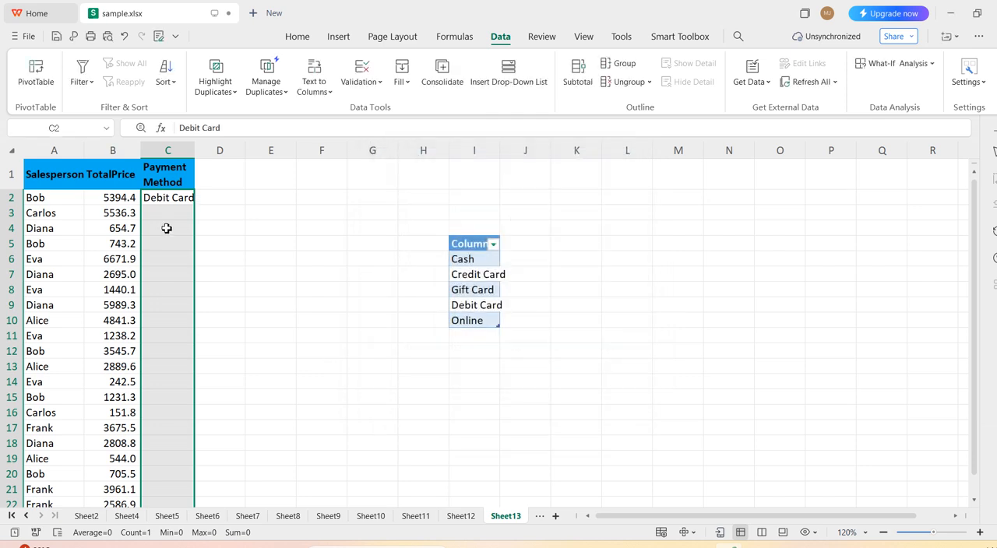
Delete the payment method entry in cell C2.
left_click(171, 204)
key("BackSpace")
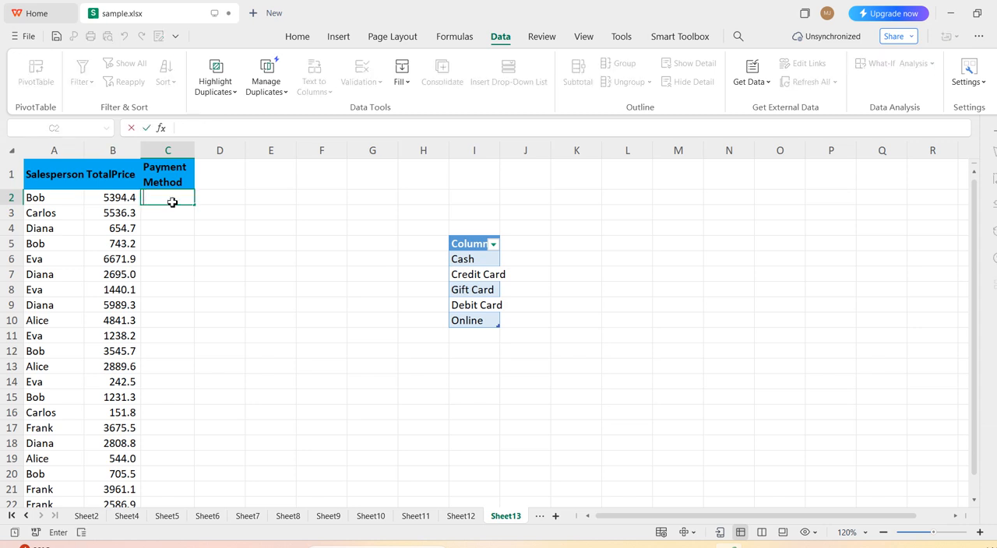
left_click(167, 198)
left_click(227, 196)
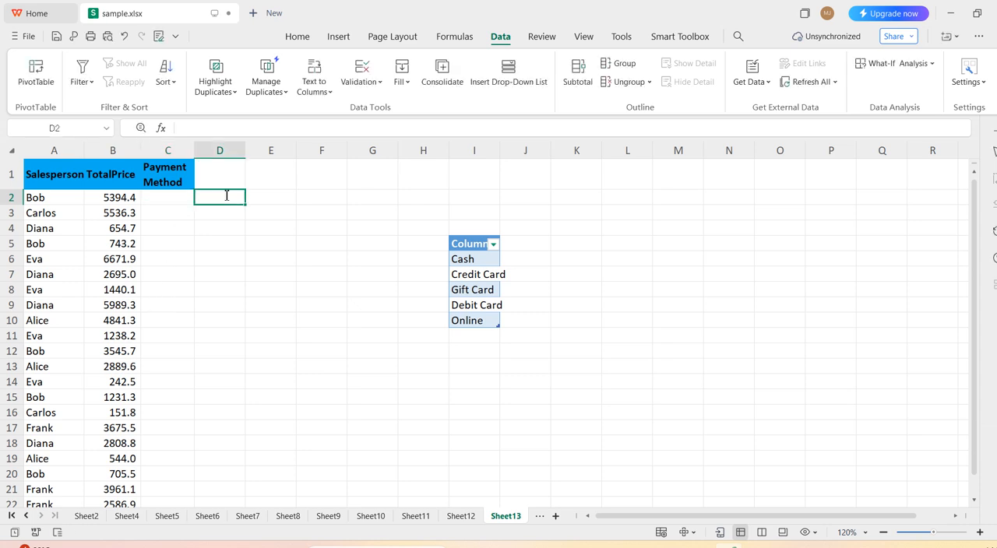
Apply list validation to the Payment Method cells from C2 downward, using the table cells =$I$6:$I$10 as the source.
left_click_drag(192, 197, 175, 502)
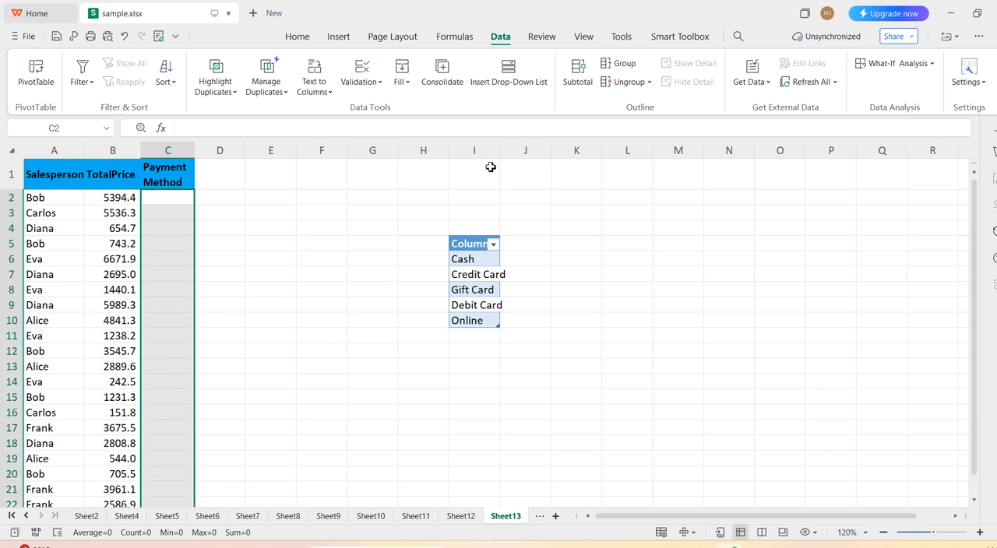
left_click(379, 78)
left_click(440, 234)
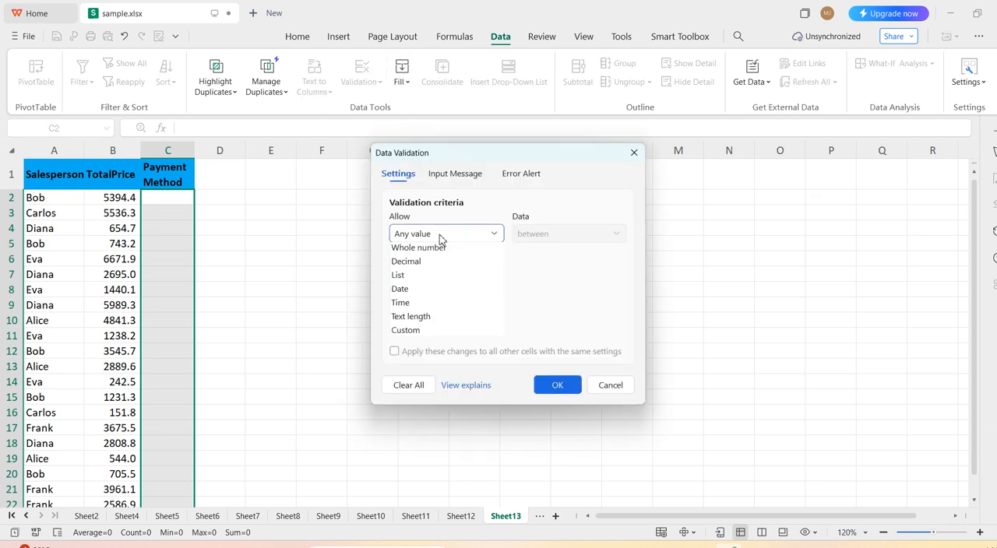
left_click(438, 294)
left_click(466, 257)
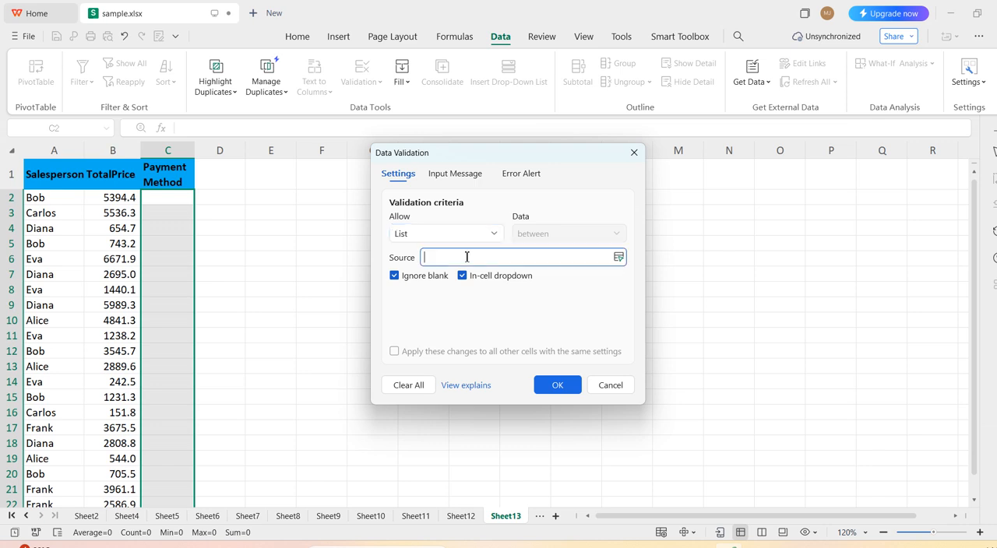
left_click_drag(484, 156, 748, 145)
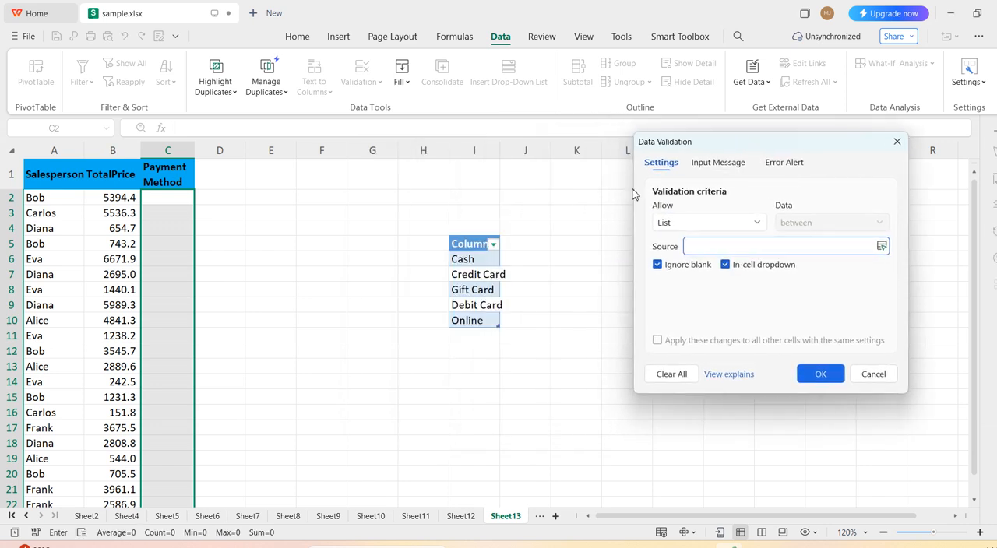
left_click_drag(481, 262, 480, 321)
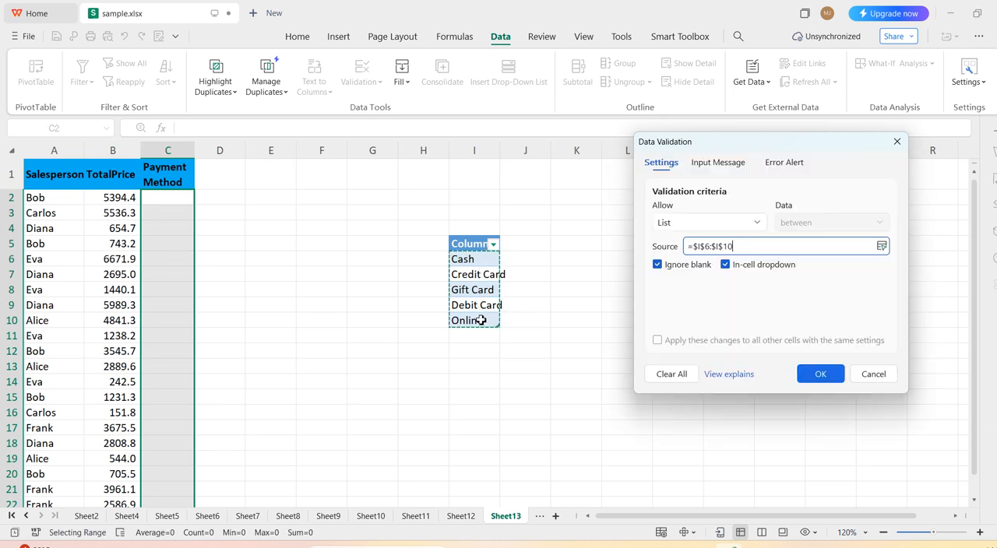
left_click(826, 379)
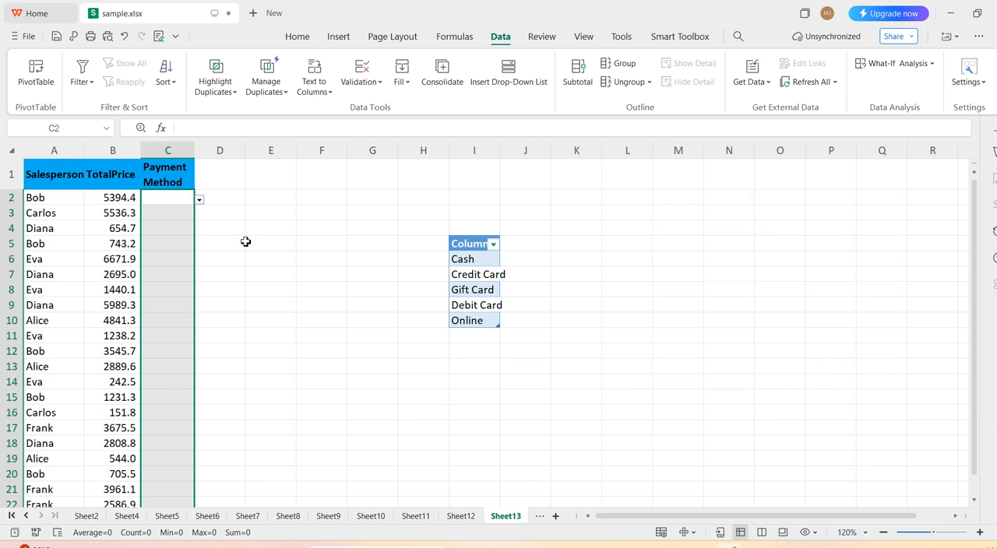
Choose Credit Card in C2, Gift Card in C3 and Online in C4 from the Payment Method dropdowns.
left_click(170, 201)
left_click(200, 201)
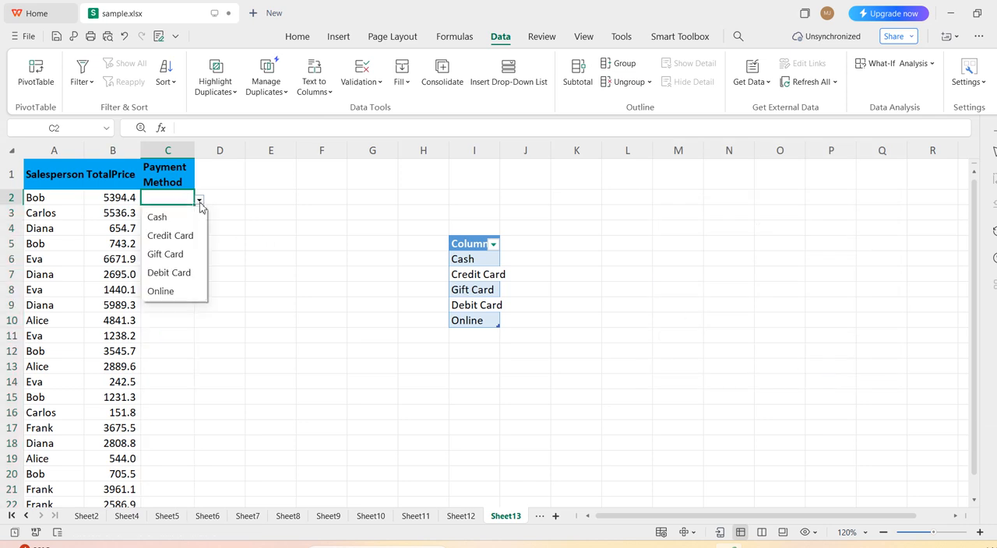
left_click(195, 238)
left_click(186, 211)
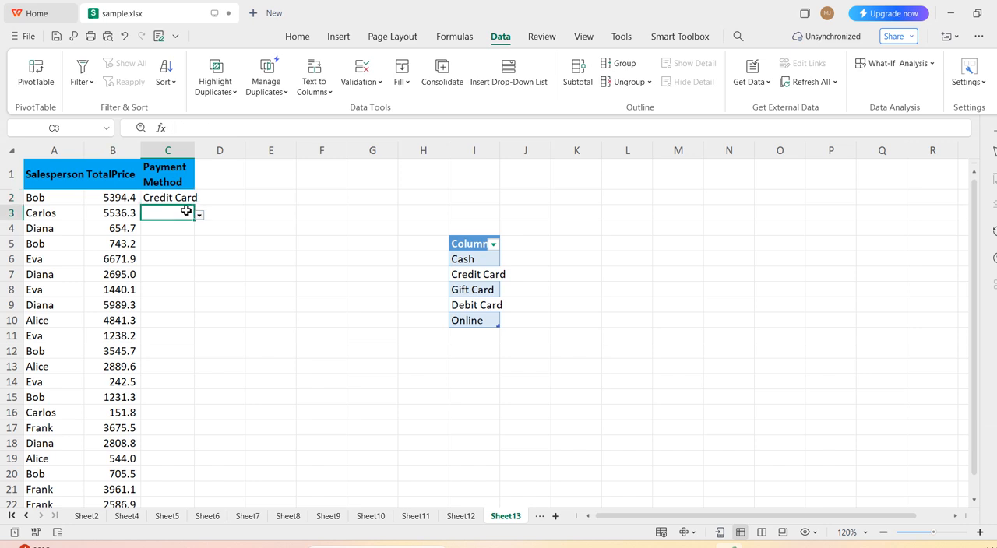
left_click(201, 215)
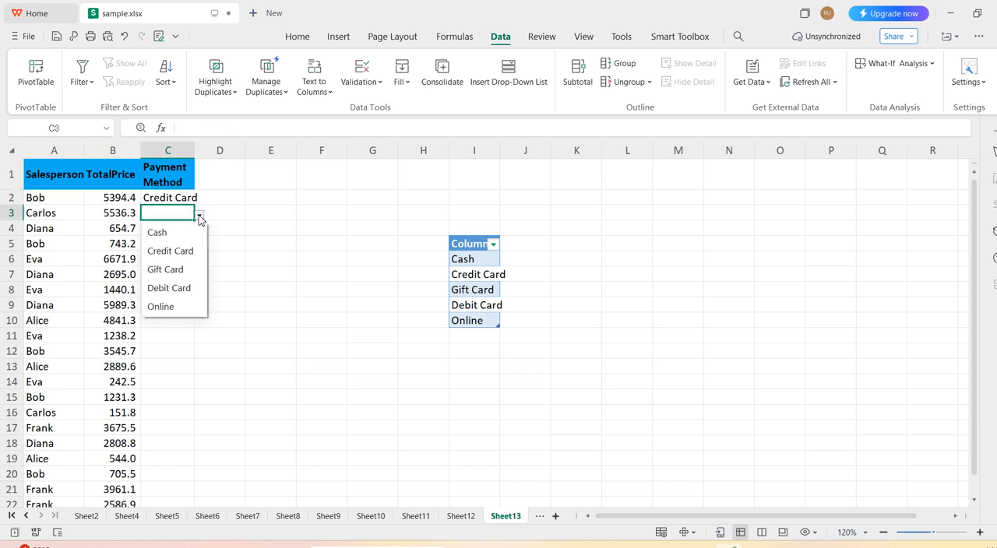
left_click(180, 271)
left_click(189, 228)
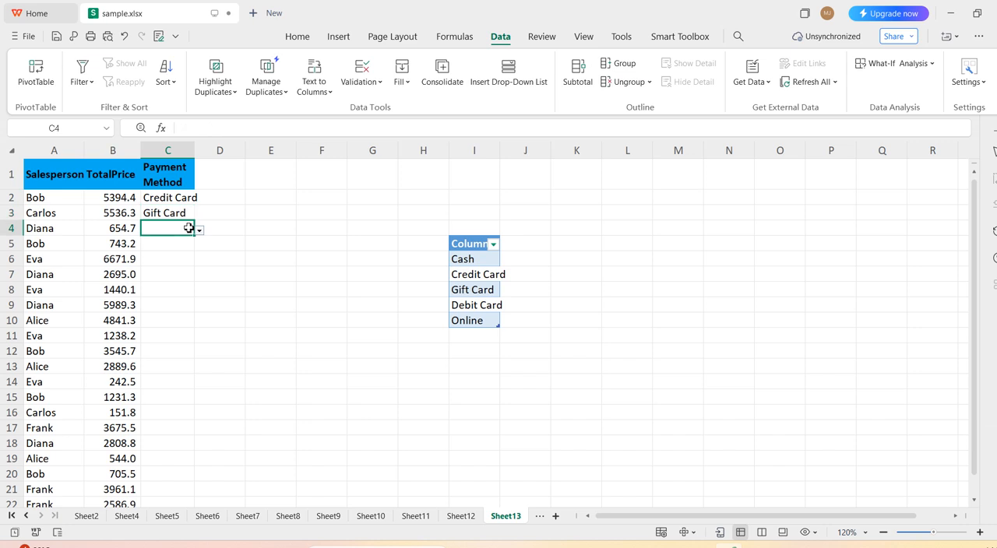
left_click(201, 231)
left_click(161, 322)
Add discount in I11 directly below the options table and choose it from the dropdown in cell C5.
left_click(459, 336)
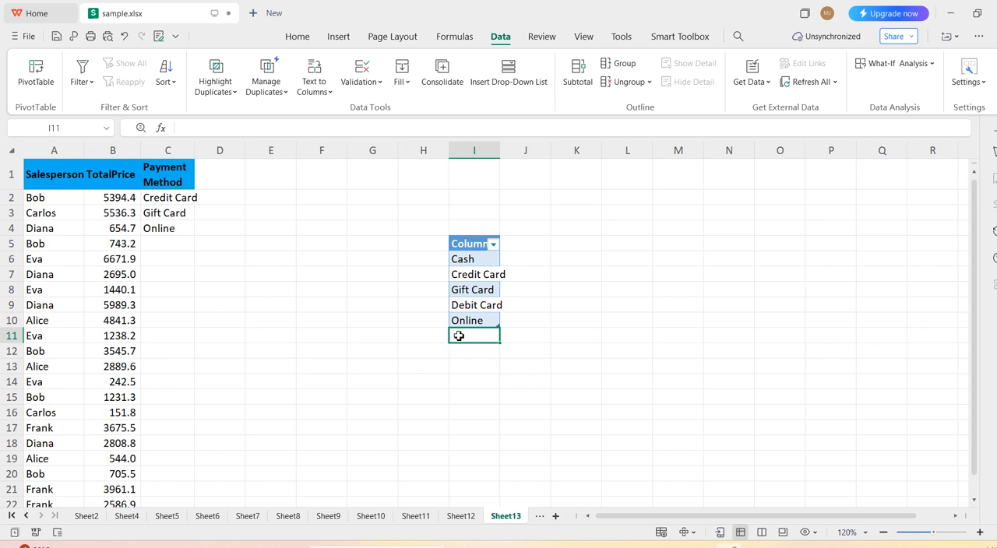
type("discount")
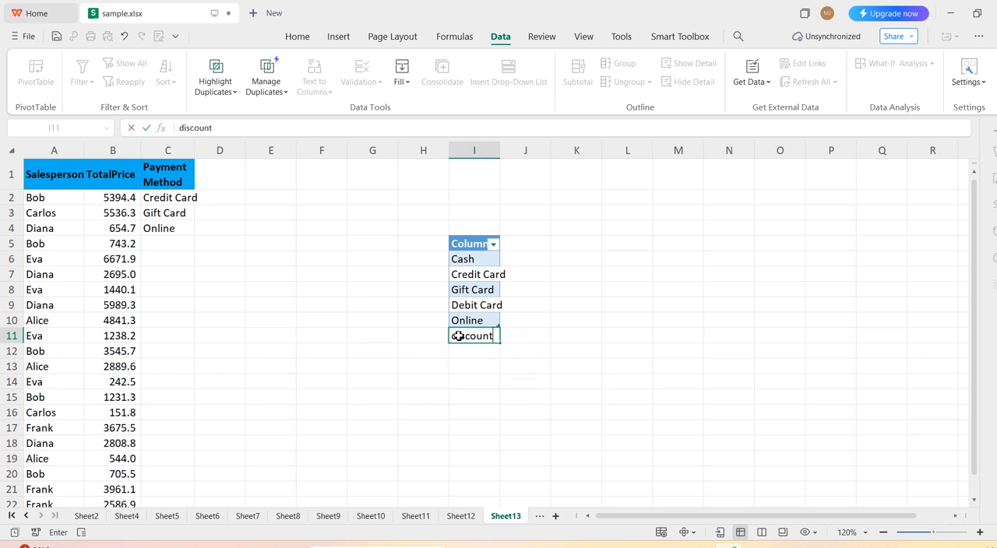
key("Return")
left_click(187, 243)
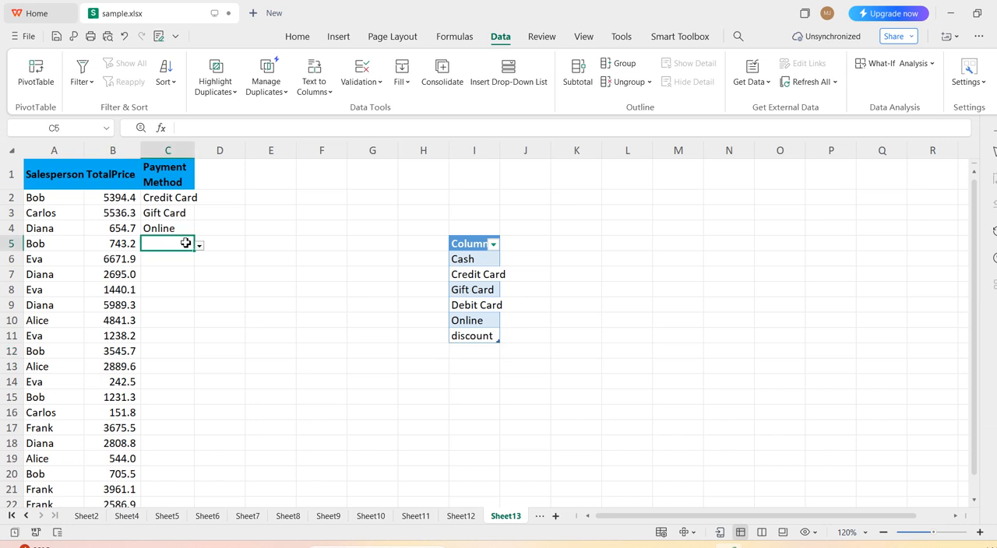
left_click(200, 246)
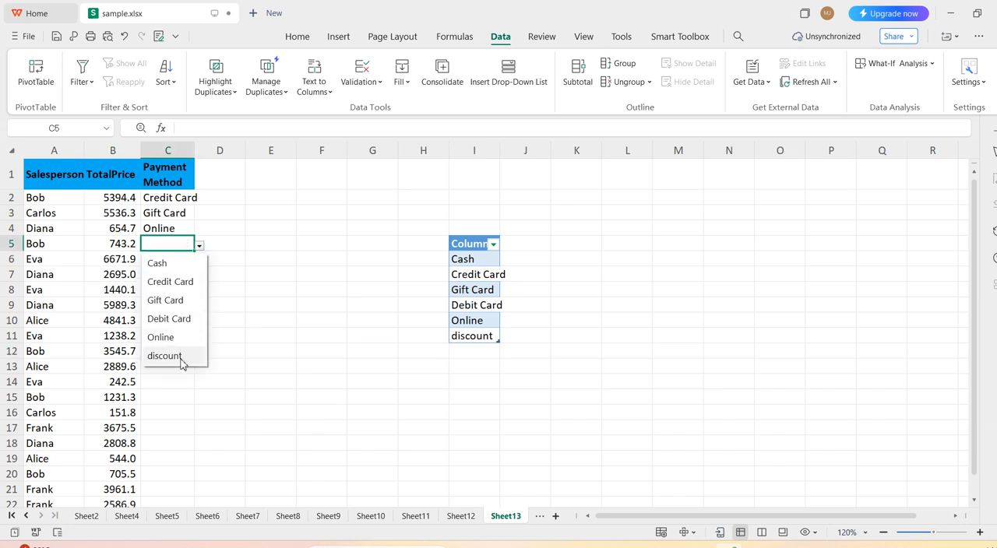
left_click(180, 356)
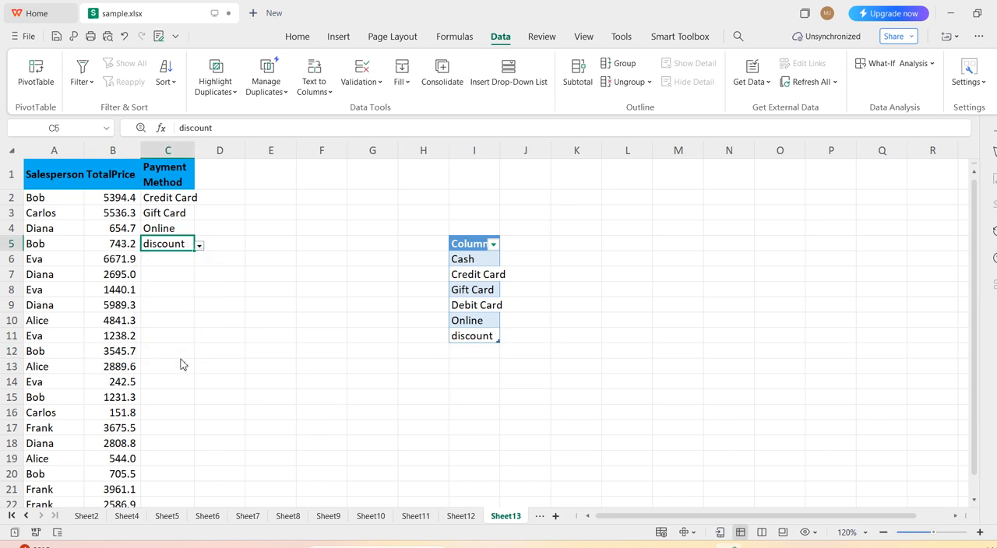
Add offer in I12 as another payment option and choose it from the dropdown in cell C6.
left_click(485, 352)
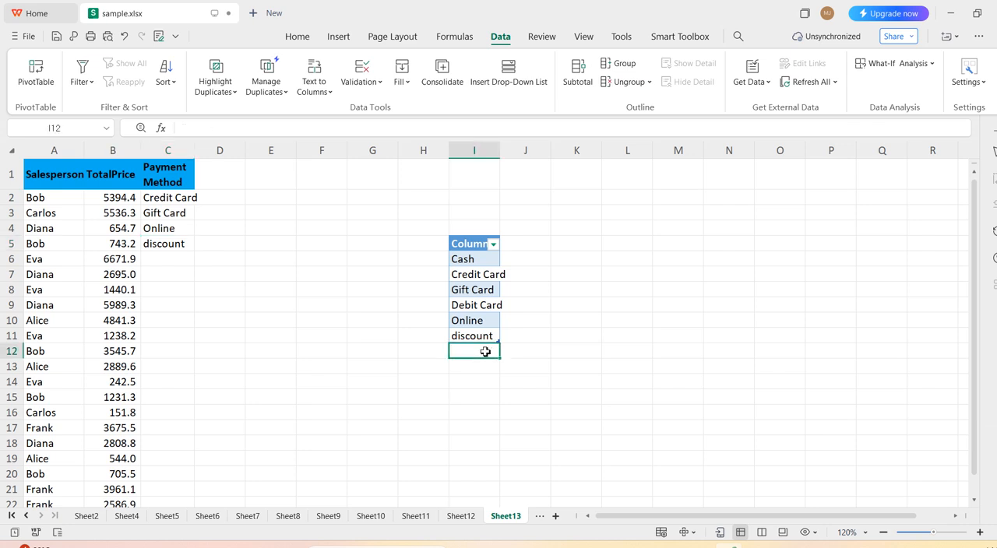
type("offer")
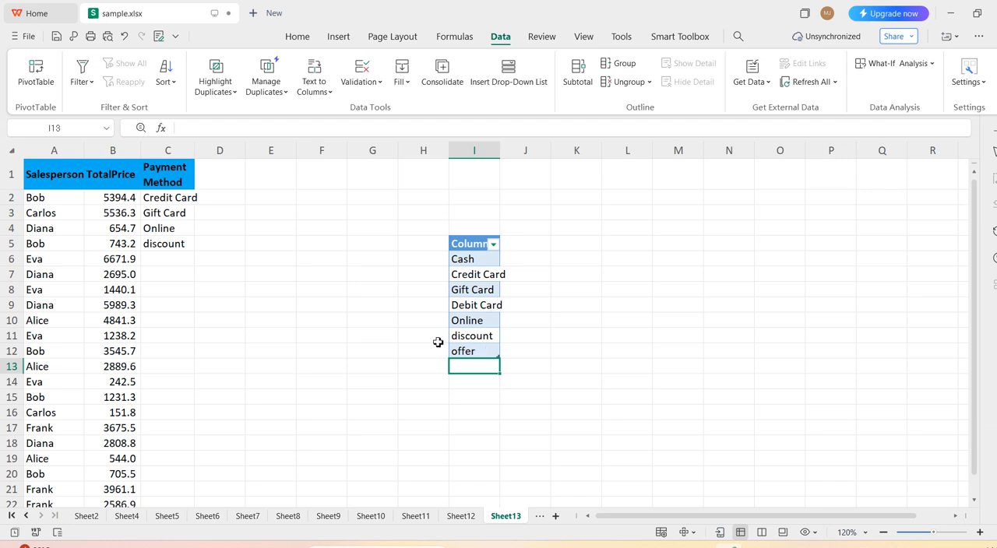
left_click(175, 263)
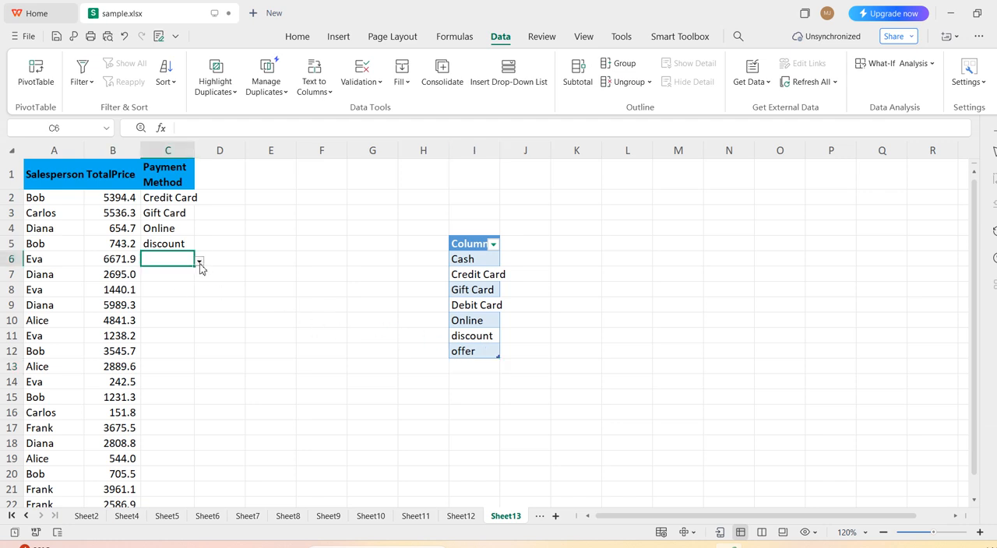
left_click(199, 262)
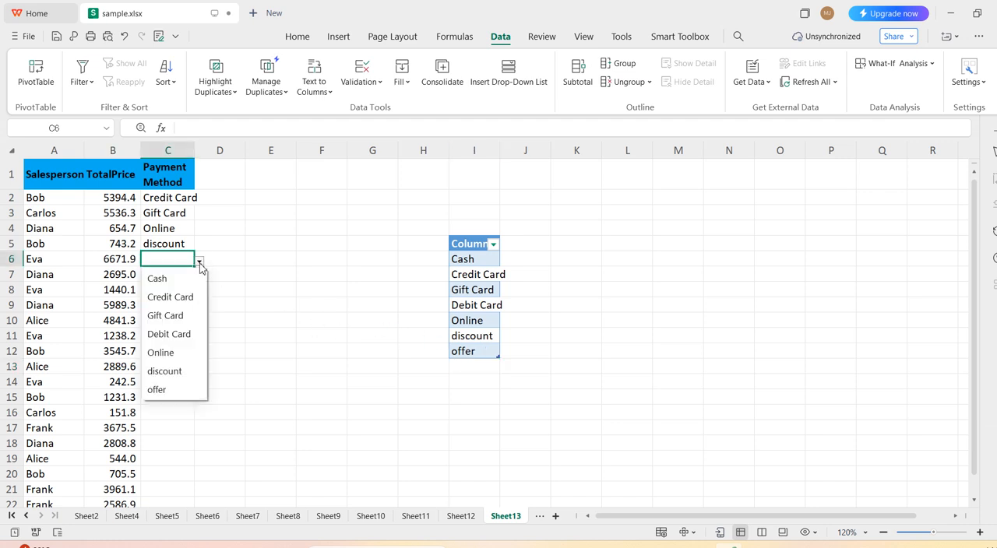
left_click(160, 389)
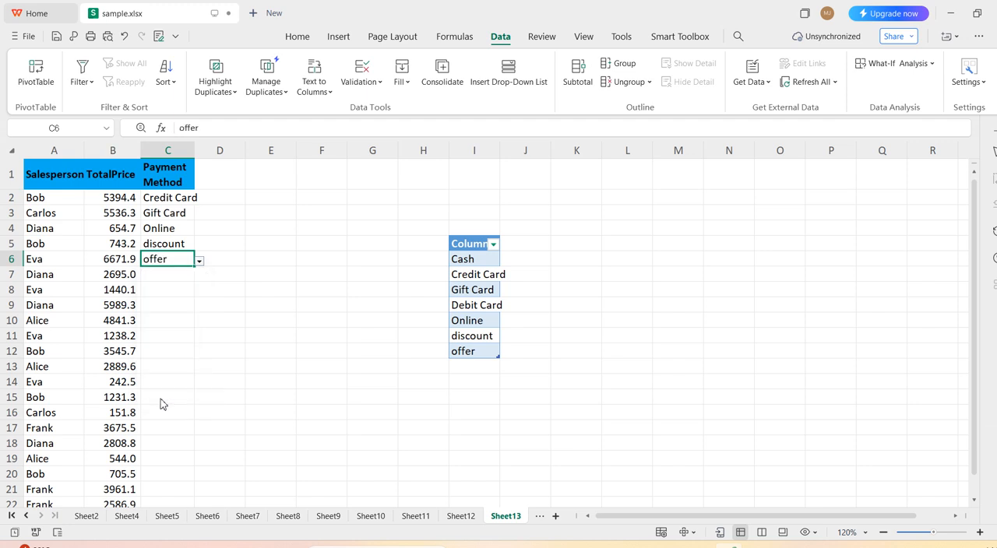
Try to enter free, a value outside the payment options, in cell C7 to test the validation.
left_click(186, 281)
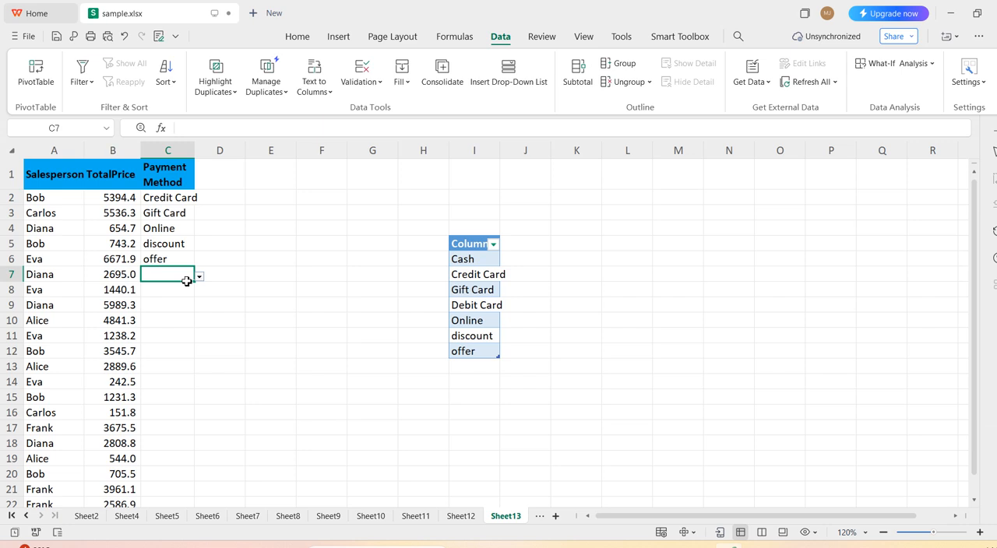
type("free")
key("Return")
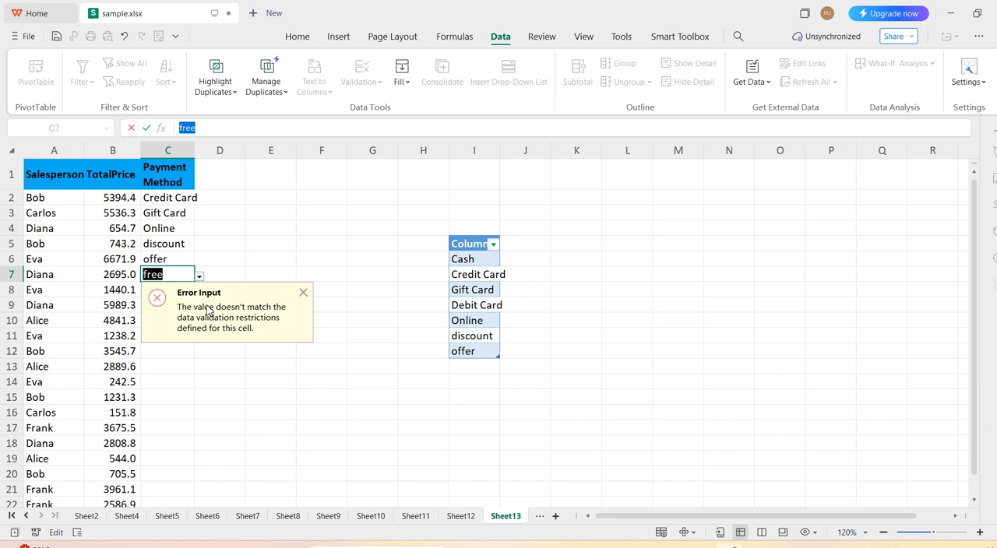
left_click(304, 294)
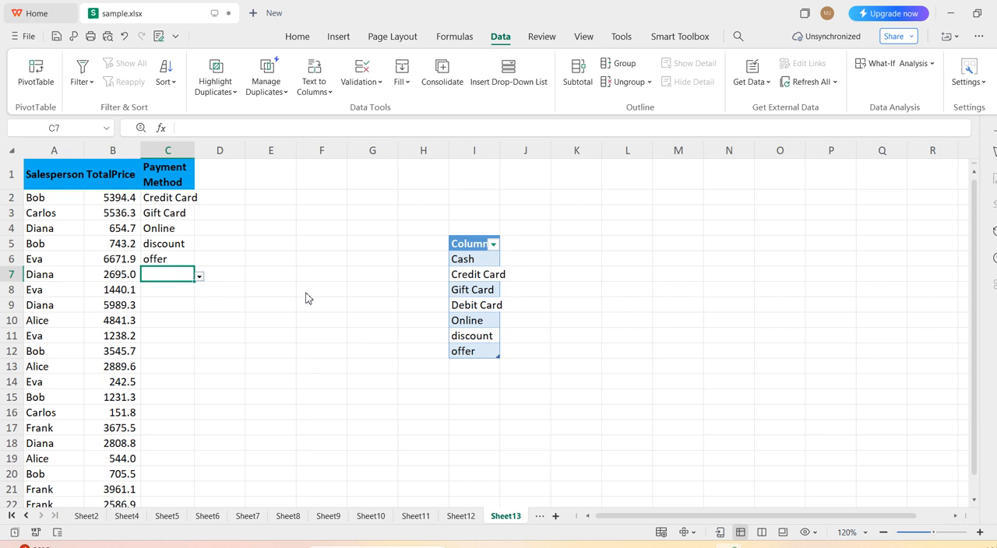
Review the input message and error alert settings of the data validation in cell C7, and close them without changes.
left_click(375, 84)
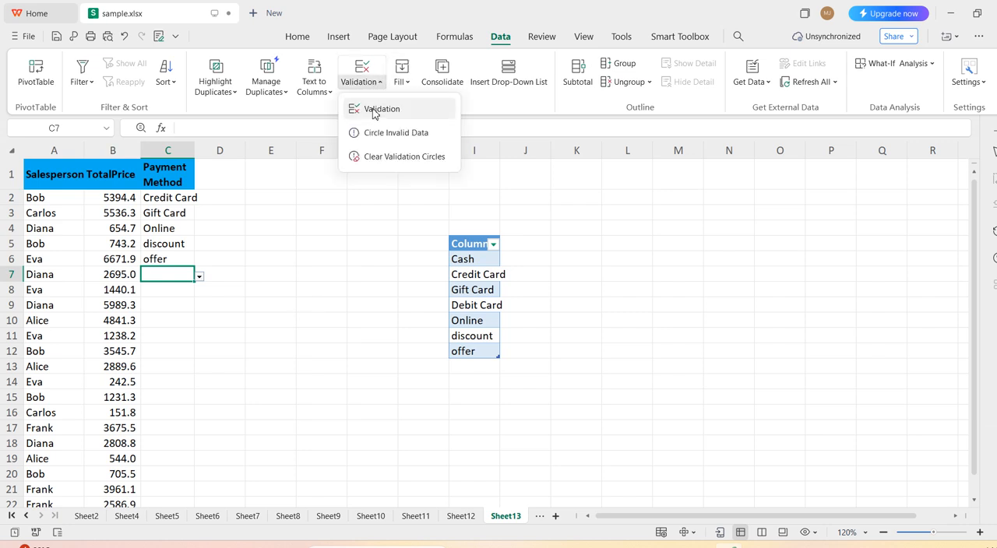
left_click(374, 112)
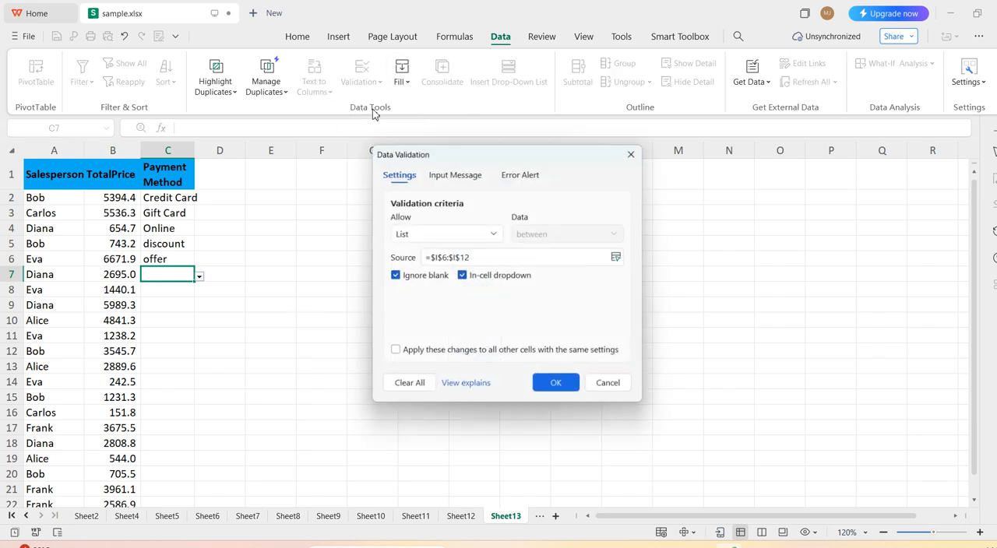
left_click(465, 184)
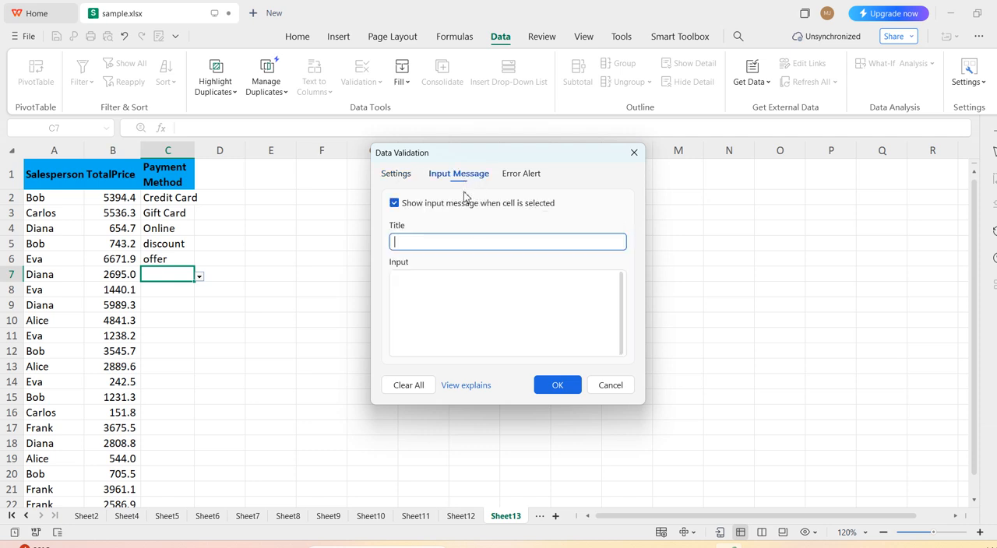
left_click(513, 179)
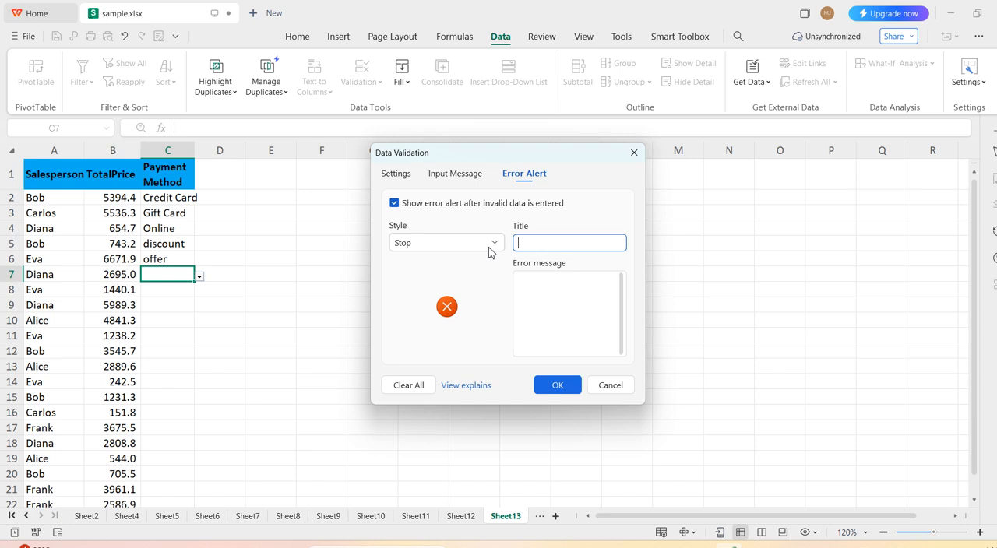
left_click(634, 152)
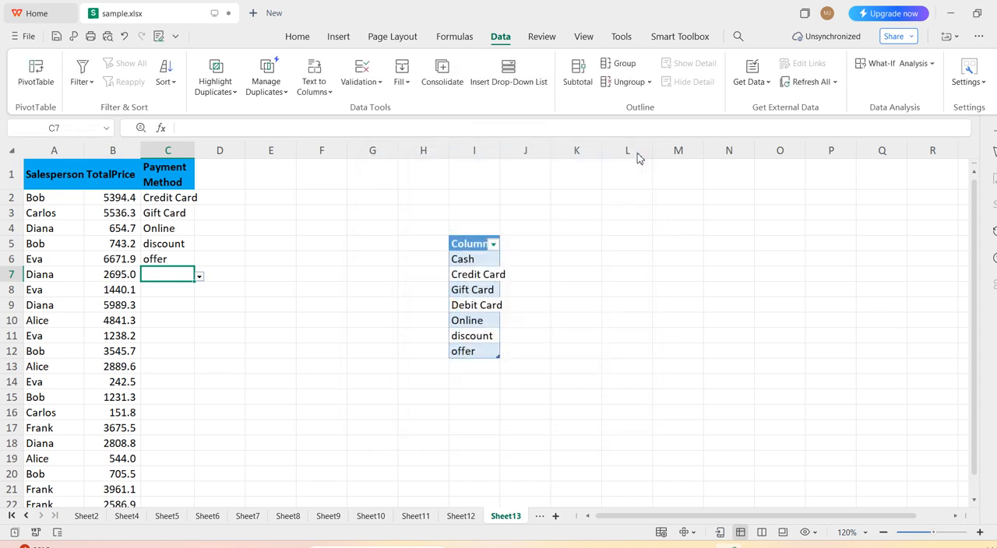